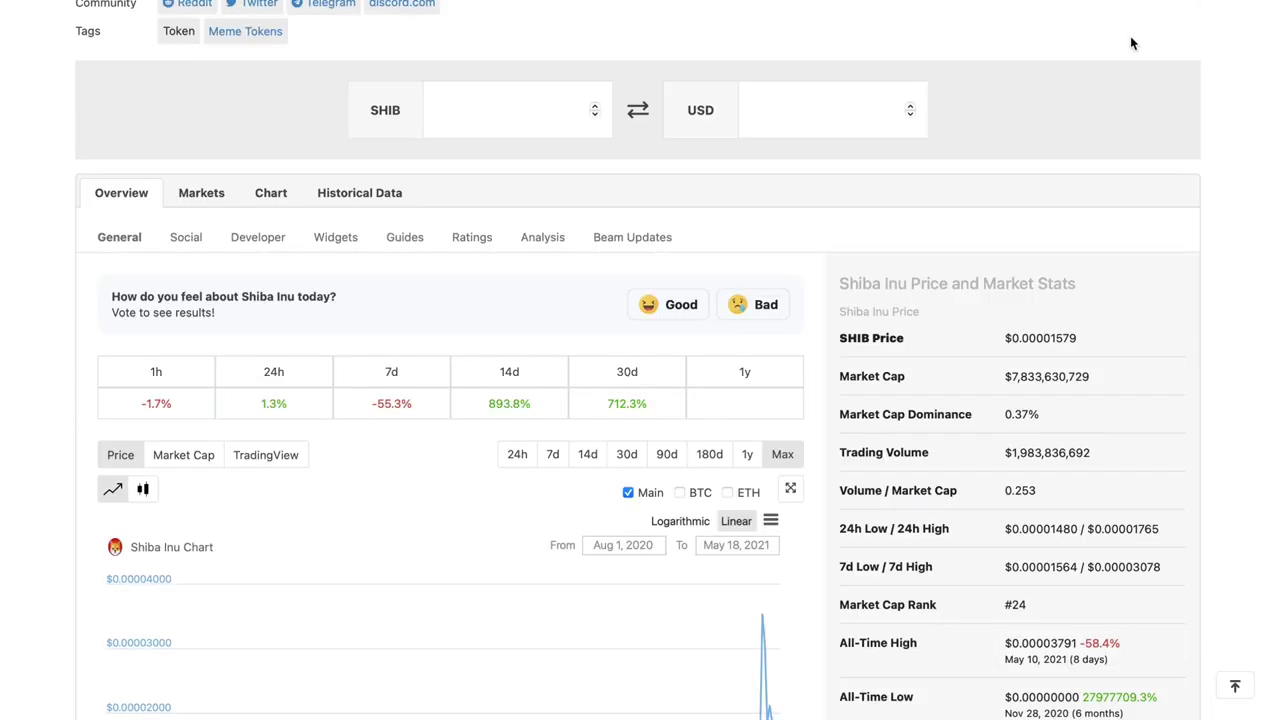
Step: Check the trending coin searches on CoinGecko from the Shiba Inu page
scroll(754, 333, "up", 6)
scroll(754, 335, "up", 1)
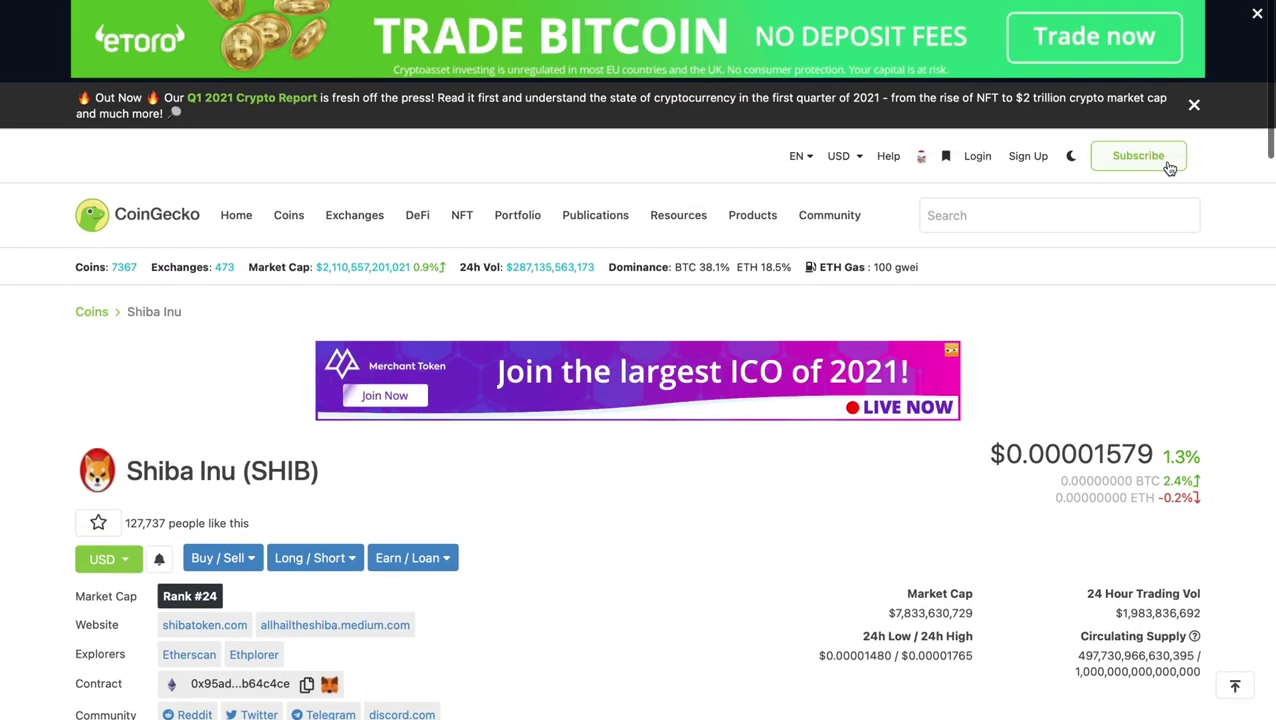
left_click(1048, 214)
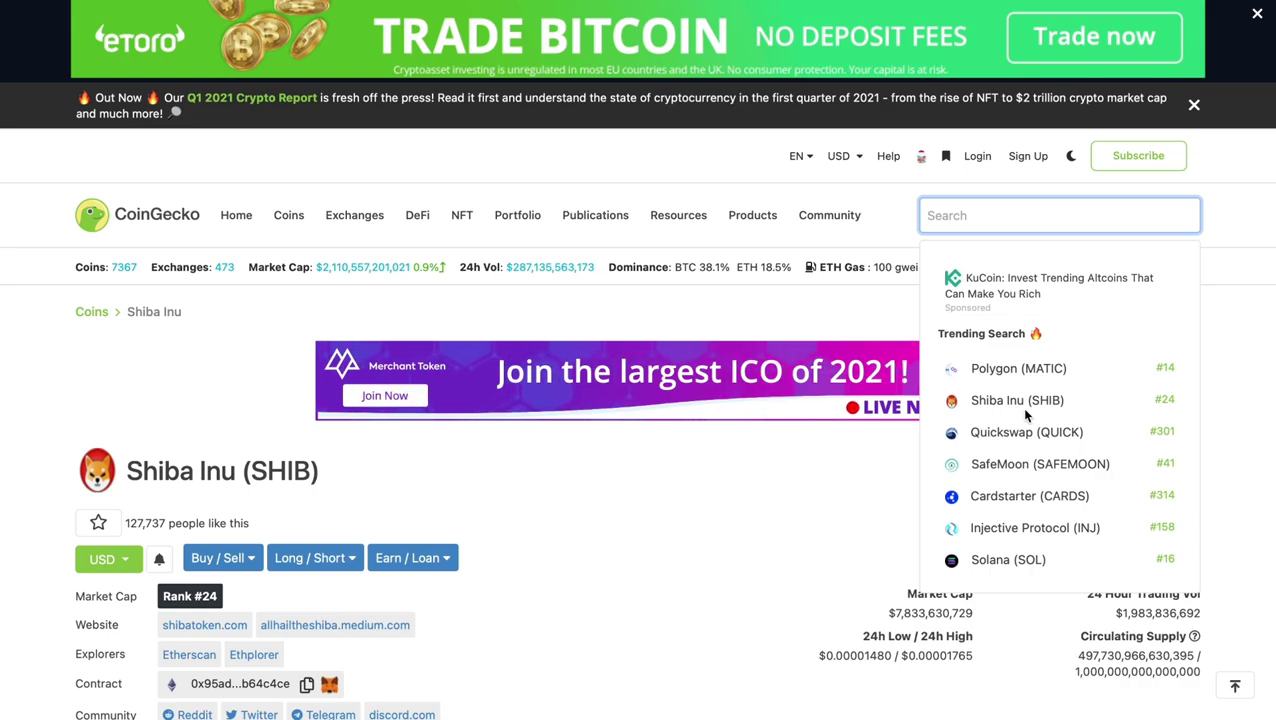
left_click(784, 476)
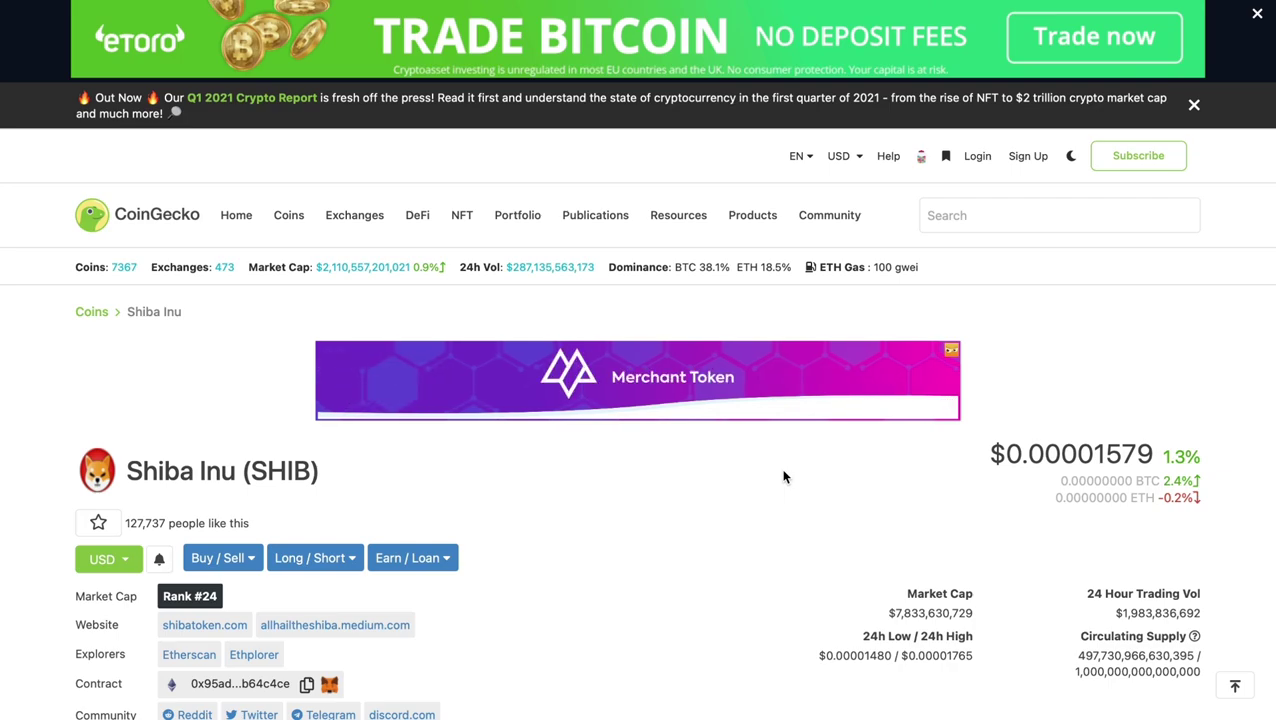
Step: Examine Shiba Inu's current price, percentage changes, market stats and price history chart on its coin page
scroll(784, 477, "down", 2)
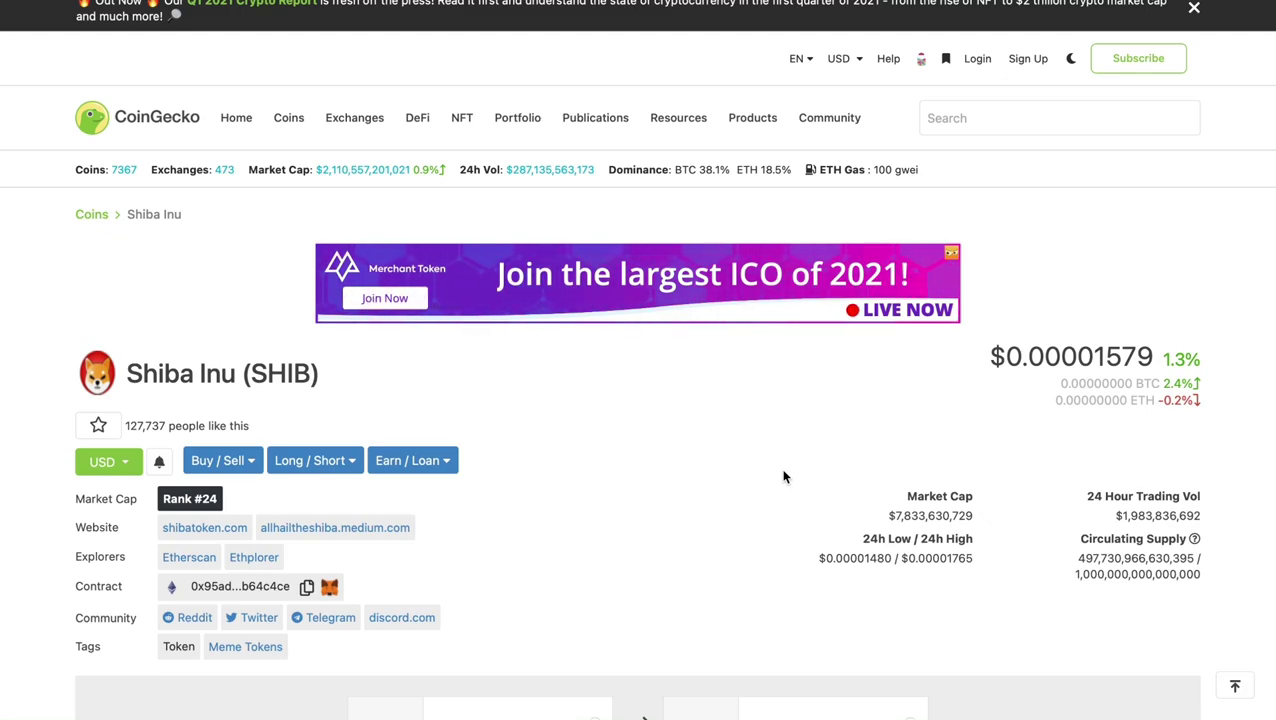
scroll(784, 477, "down", 1)
scroll(784, 477, "down", 1)
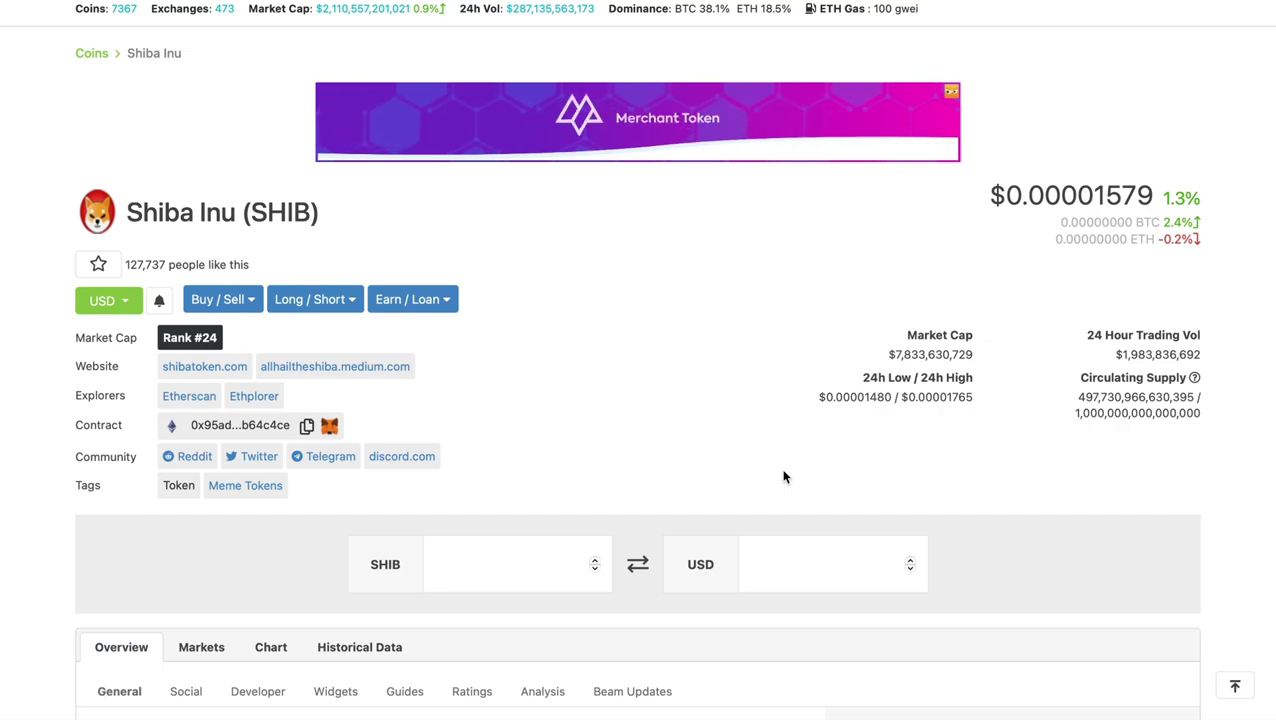
scroll(703, 476, "down", 1)
scroll(786, 476, "up", 5)
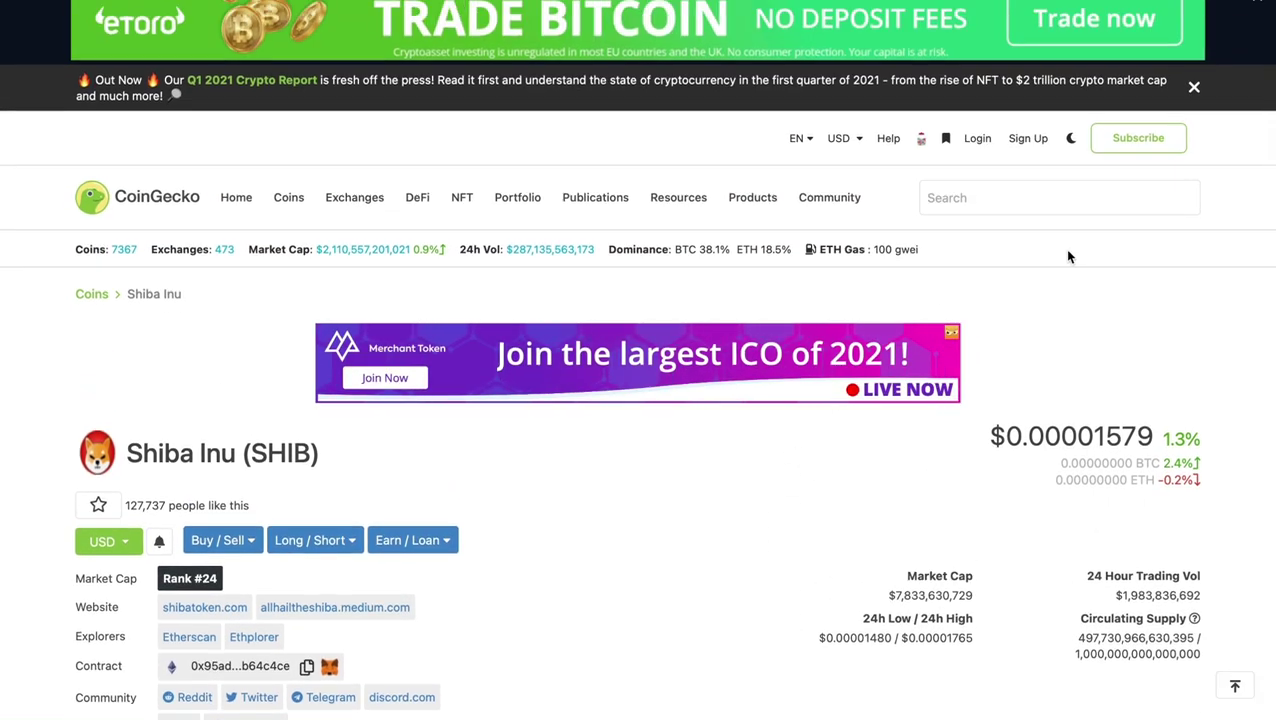
scroll(1031, 364, "down", 4)
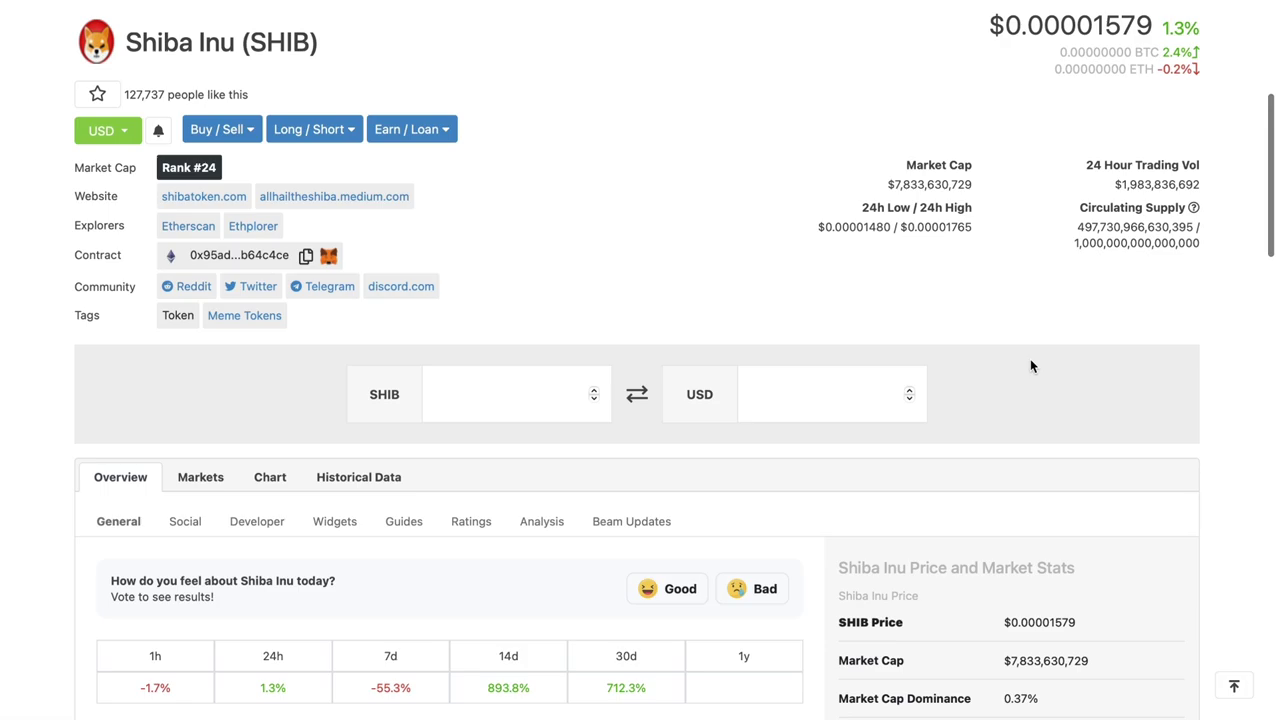
scroll(1027, 366, "down", 2)
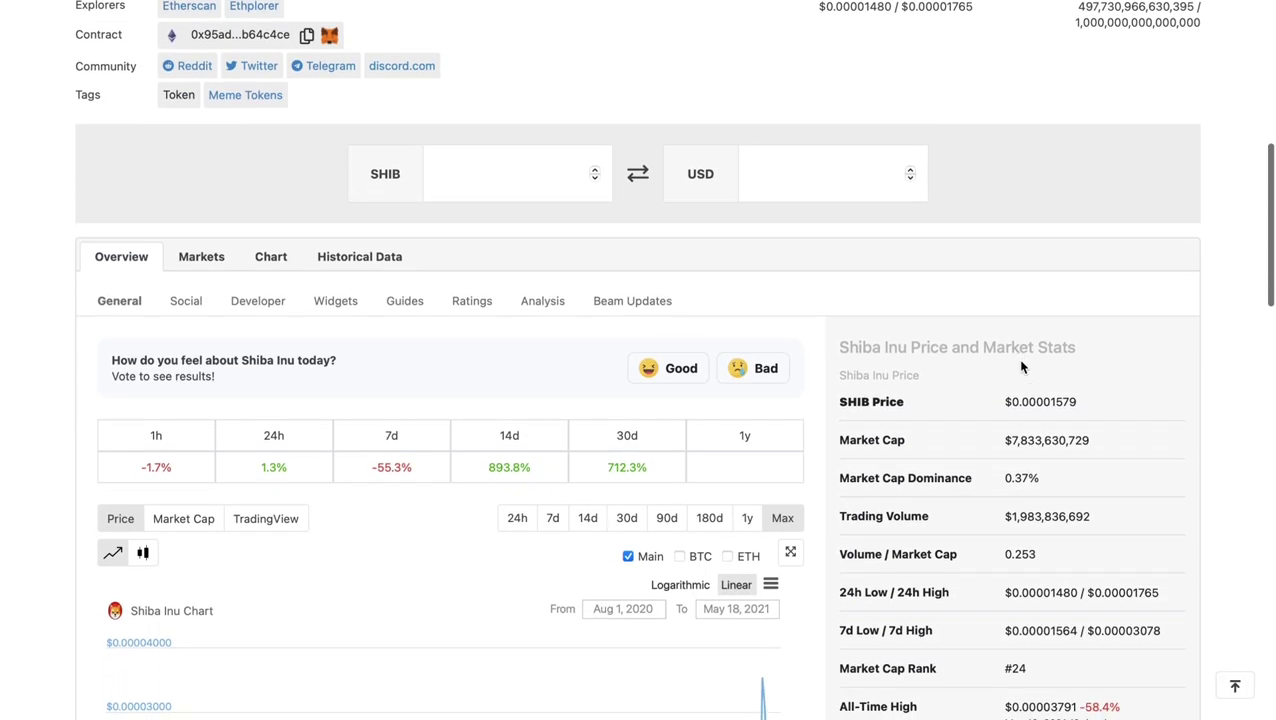
scroll(1021, 366, "down", 1)
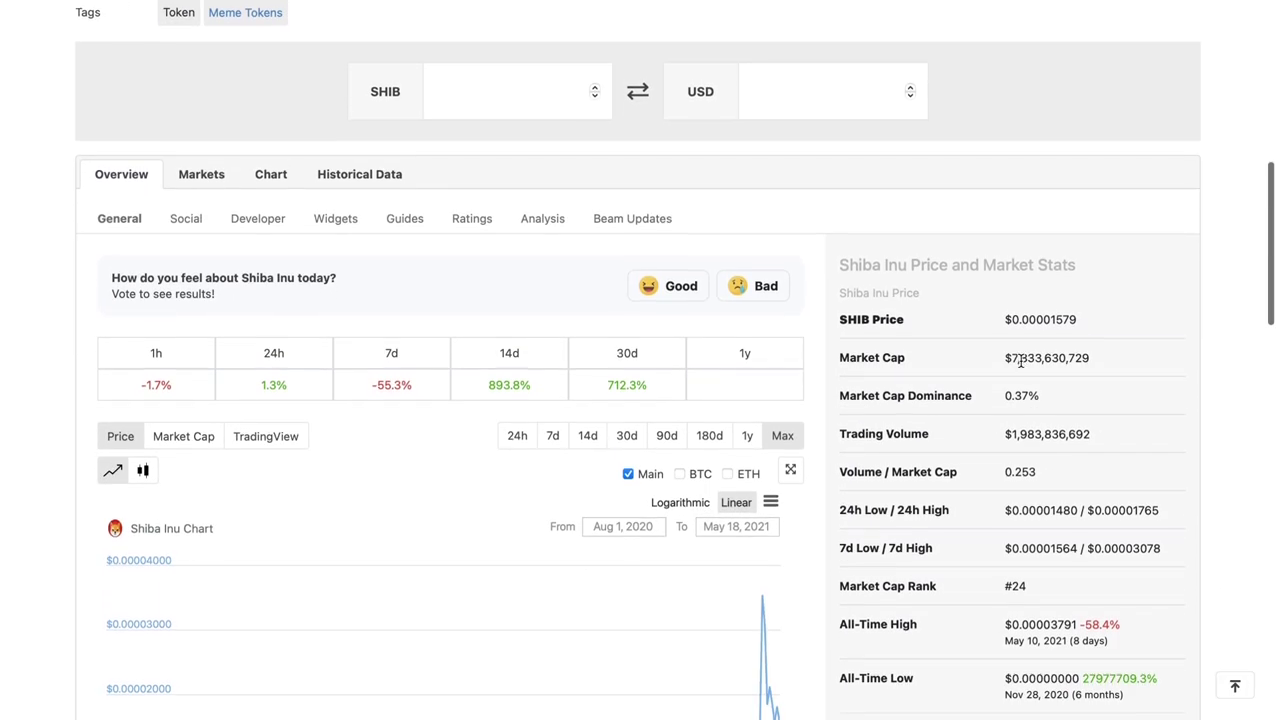
scroll(1021, 364, "down", 1)
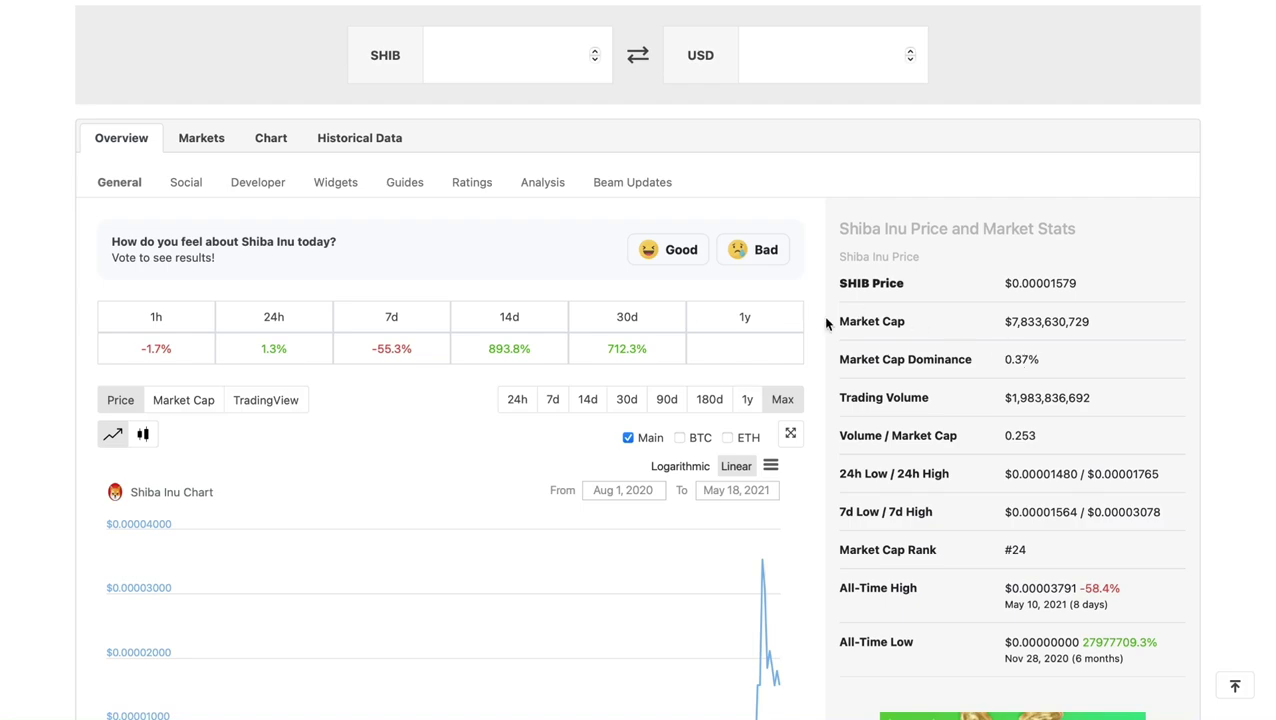
scroll(758, 377, "down", 1)
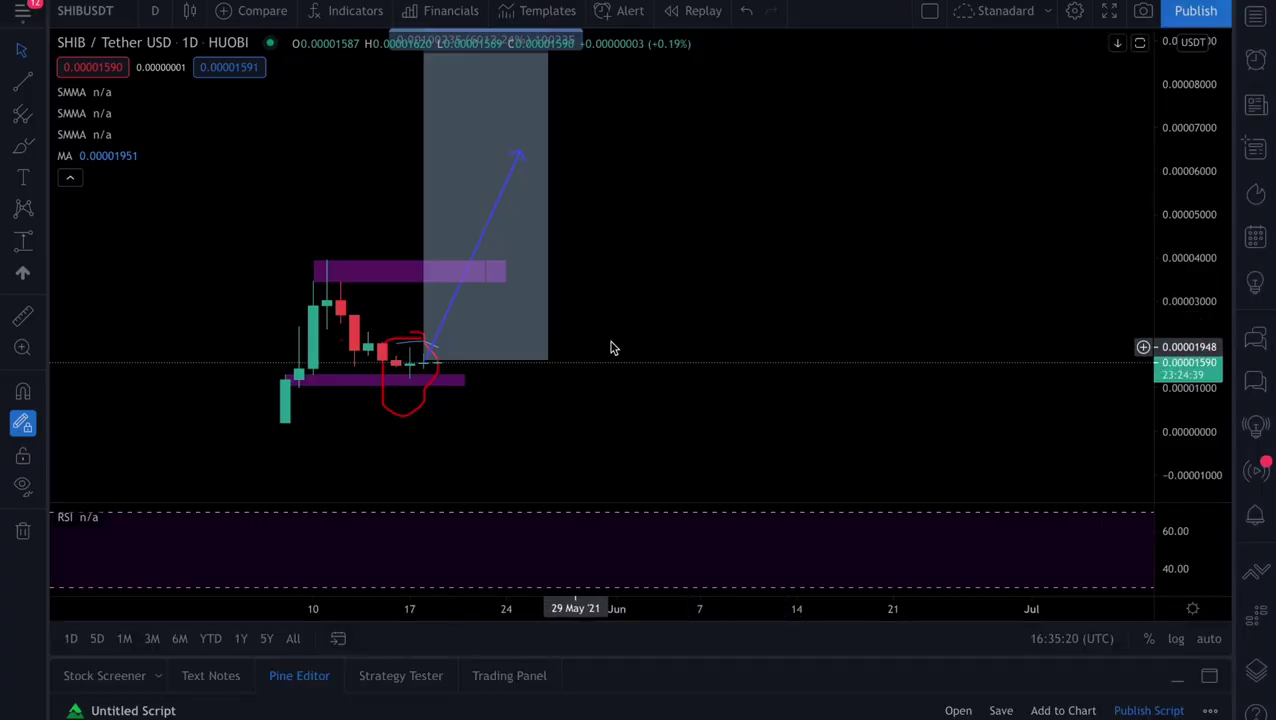
Step: Switch to the SHIBUSDT daily chart in TradingView, turn on the logarithmic price scale and rescale the price axis around the candles
left_click_drag(665, 288, 753, 276)
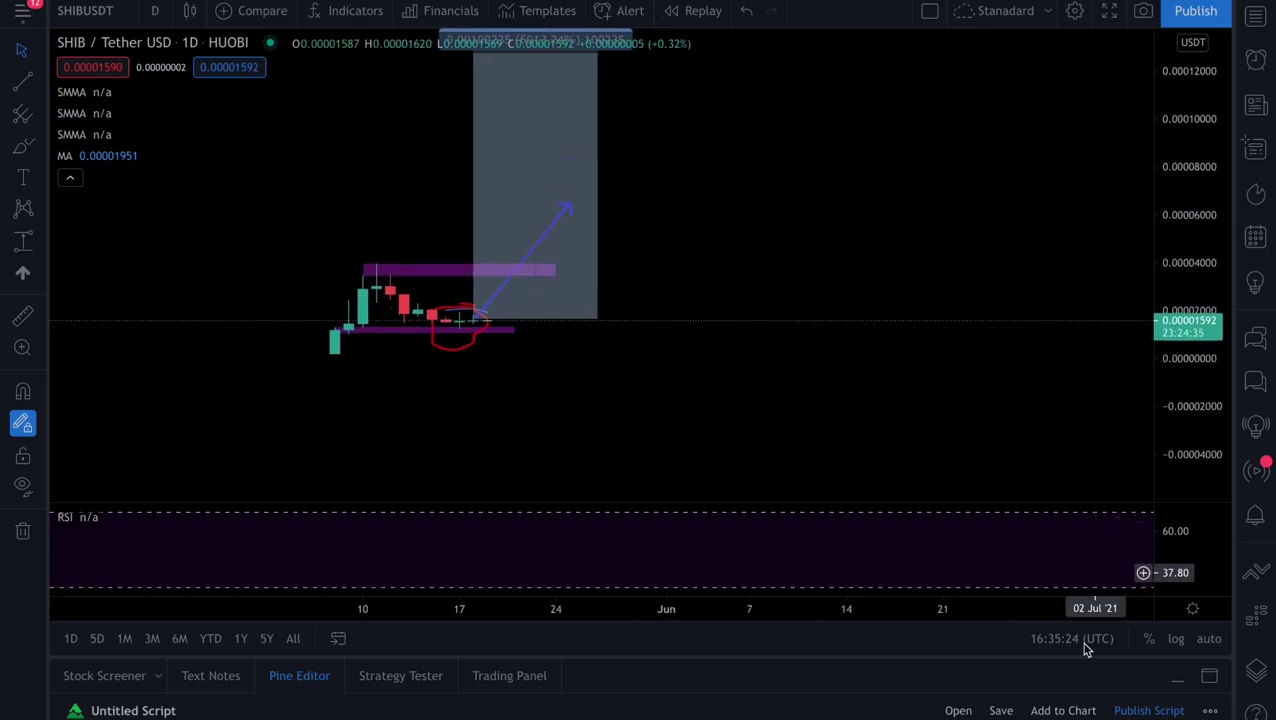
left_click(1176, 638)
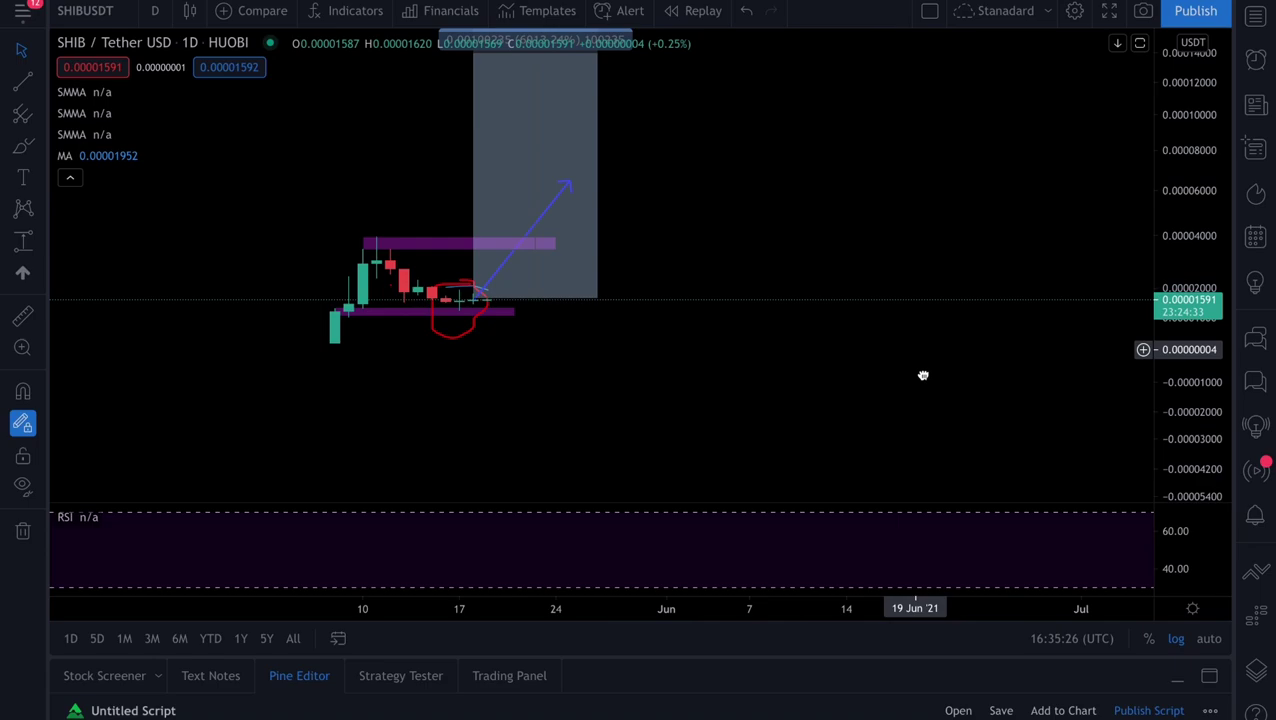
left_click_drag(1142, 290, 1154, 219)
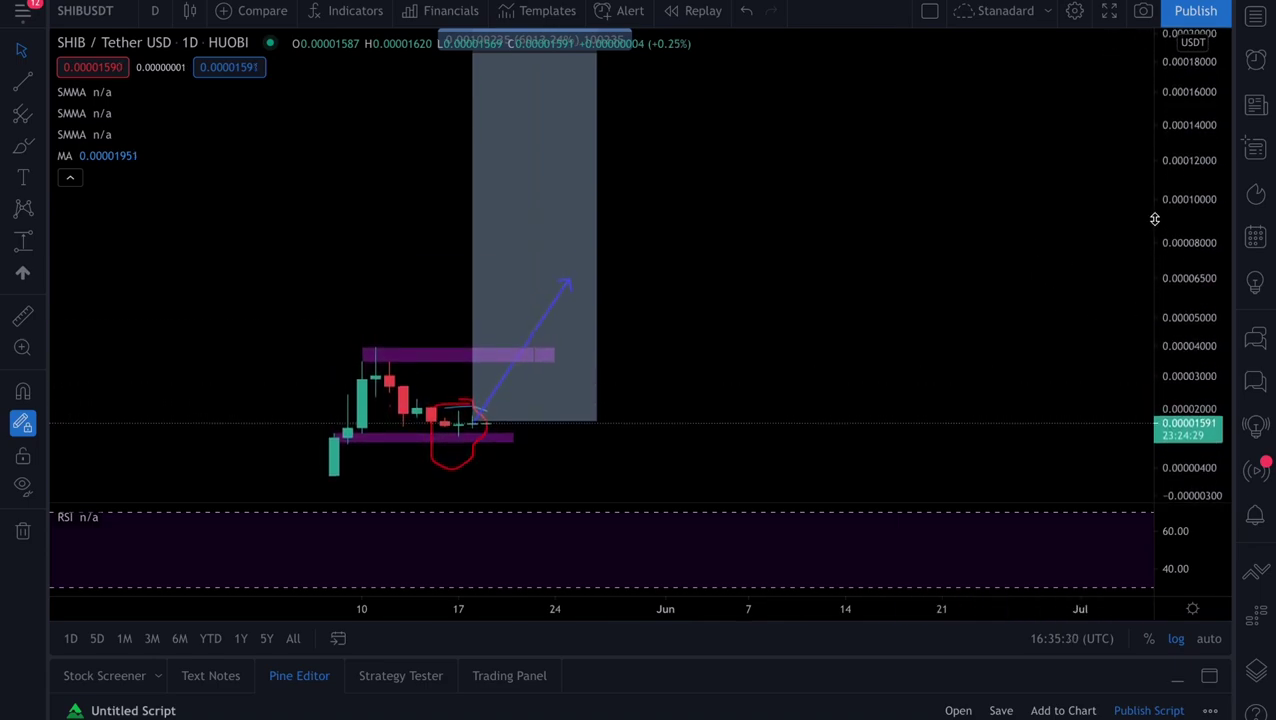
left_click_drag(1062, 245, 1054, 233)
left_click_drag(1200, 330, 1202, 295)
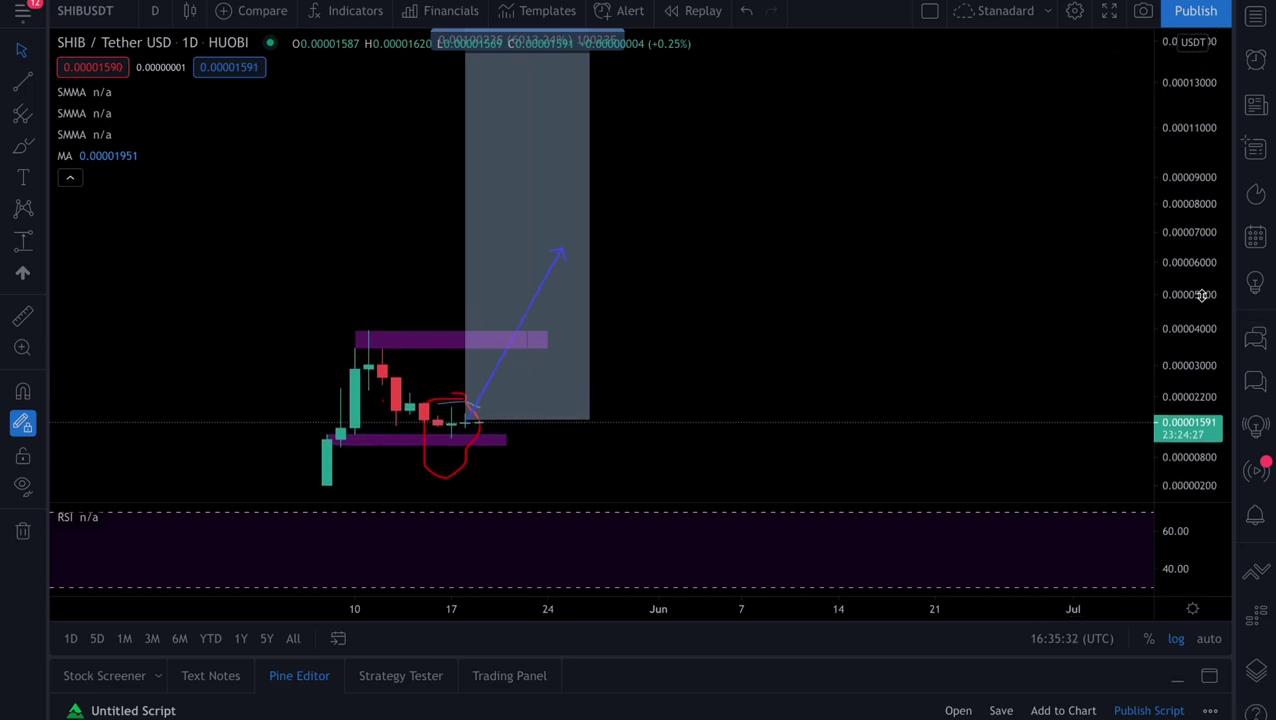
left_click_drag(960, 404, 917, 356)
left_click_drag(1184, 372, 1183, 352)
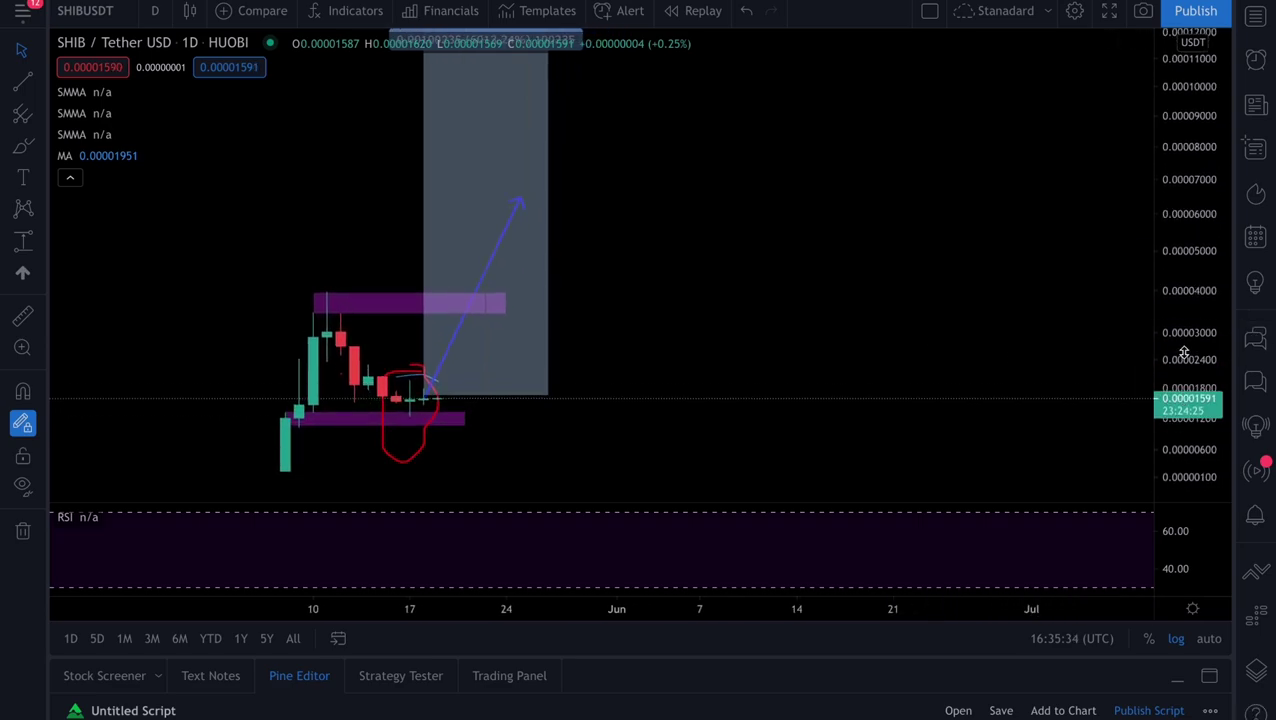
left_click_drag(883, 342, 883, 326)
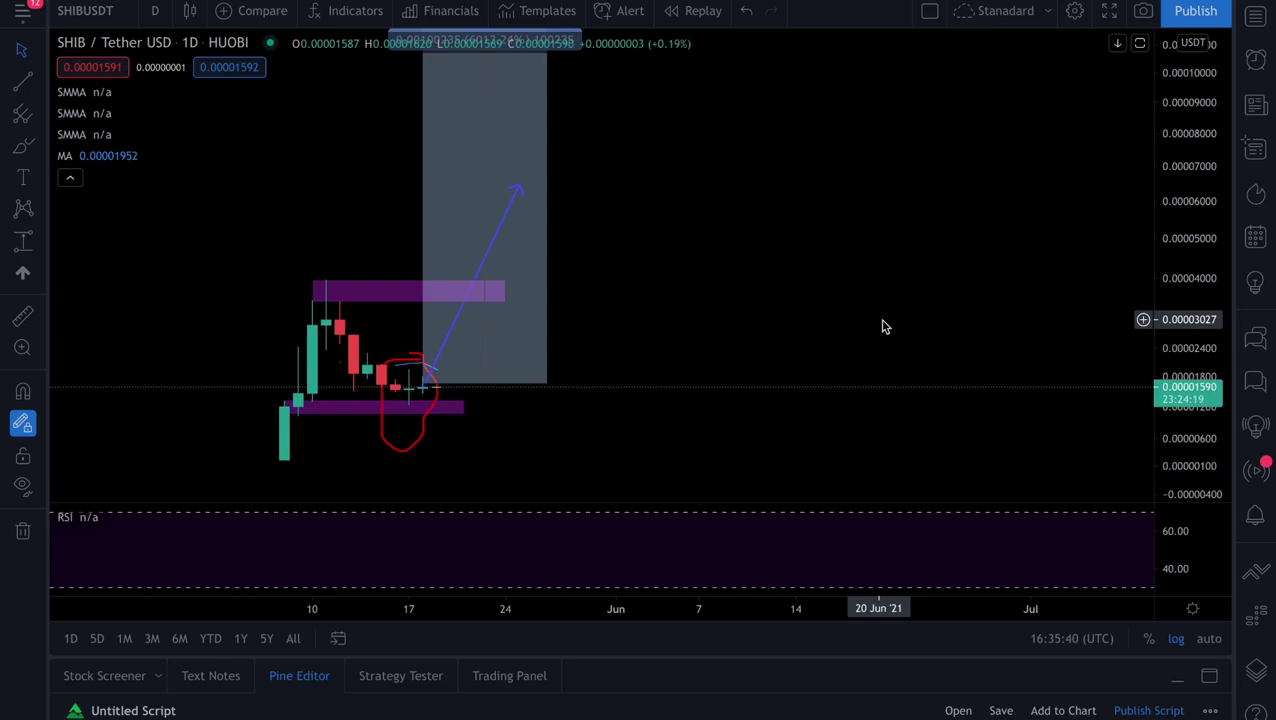
Step: Draw a Fib Retracement from the 8 May low at 0.00000185 up to 0.00004025 at 1 June
left_click(40, 117)
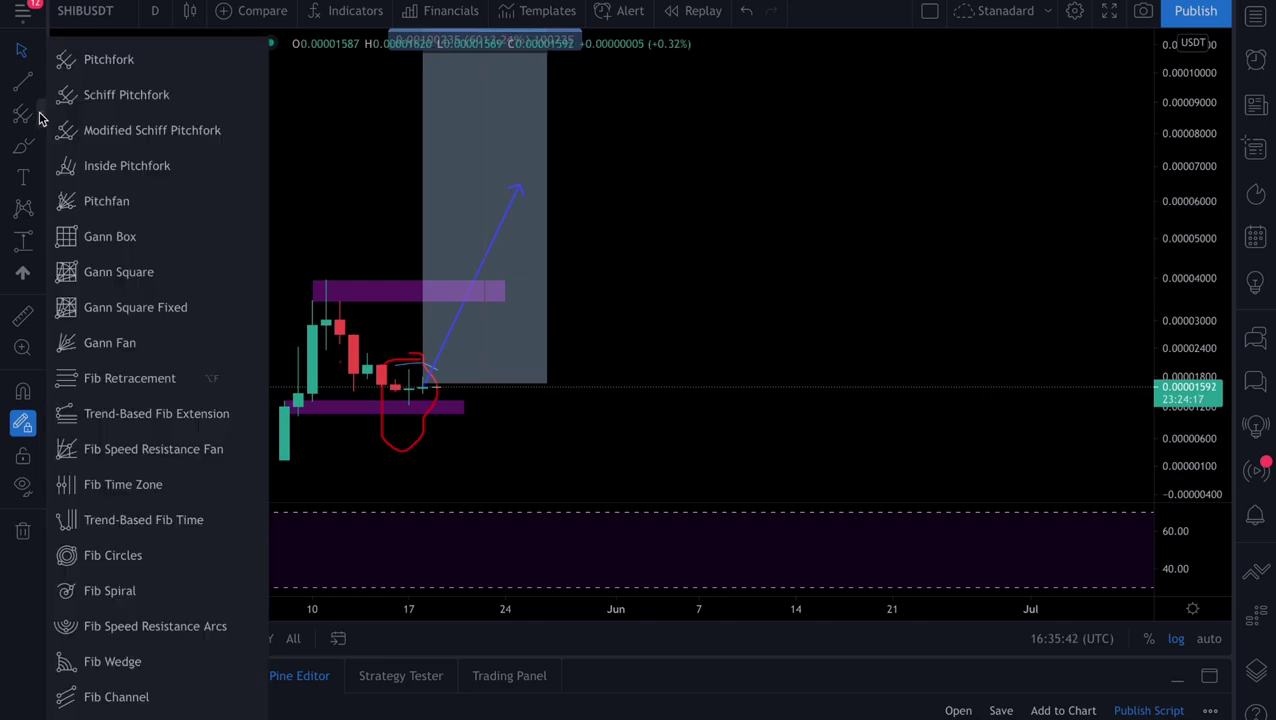
left_click(100, 378)
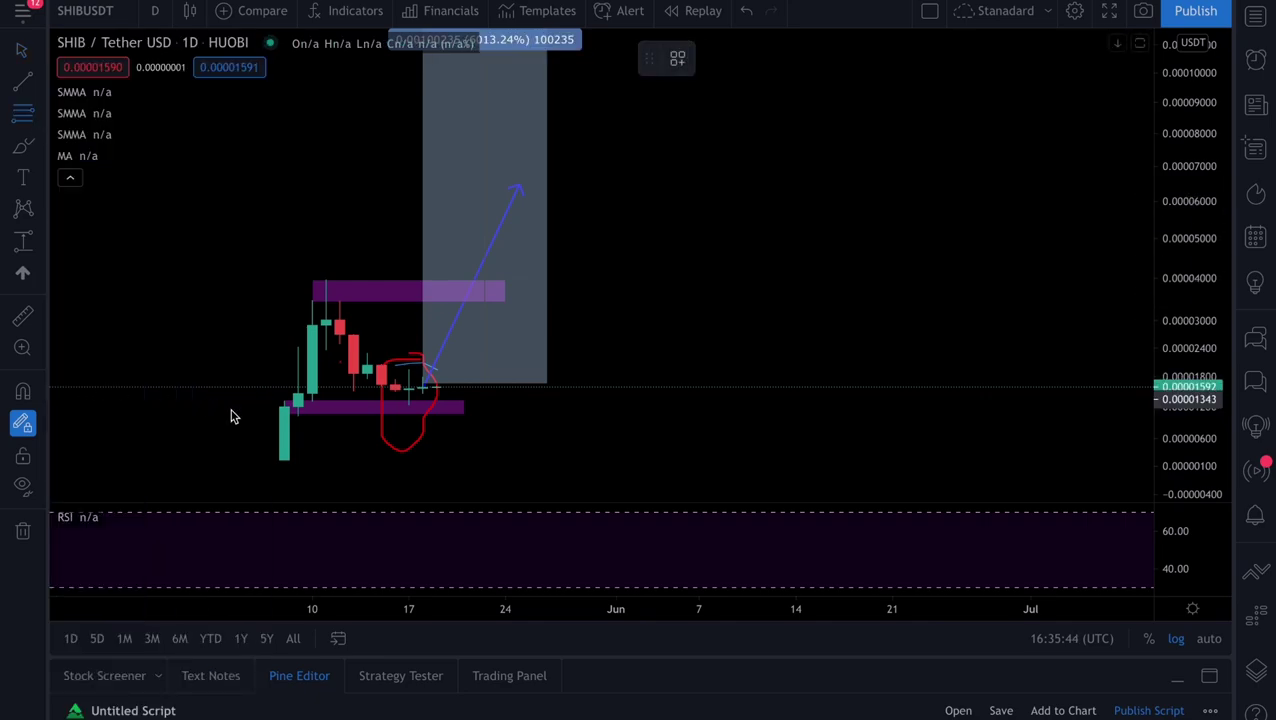
left_click(283, 461)
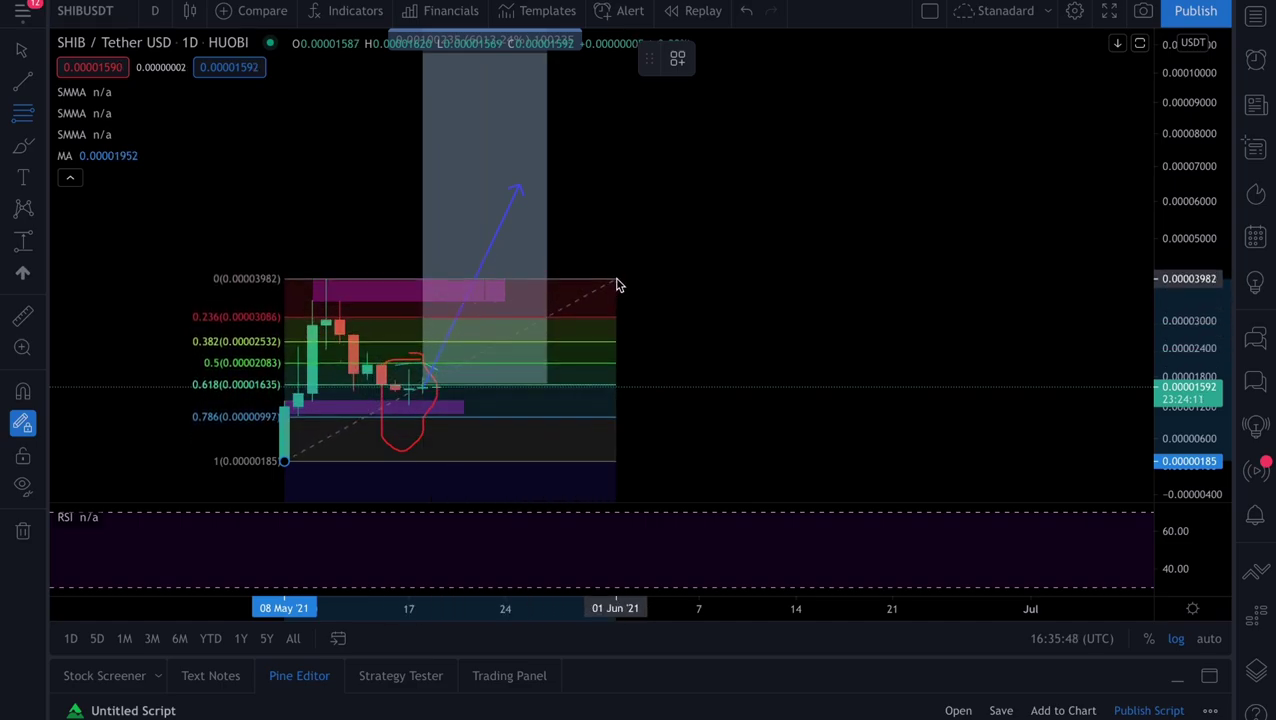
left_click(621, 284)
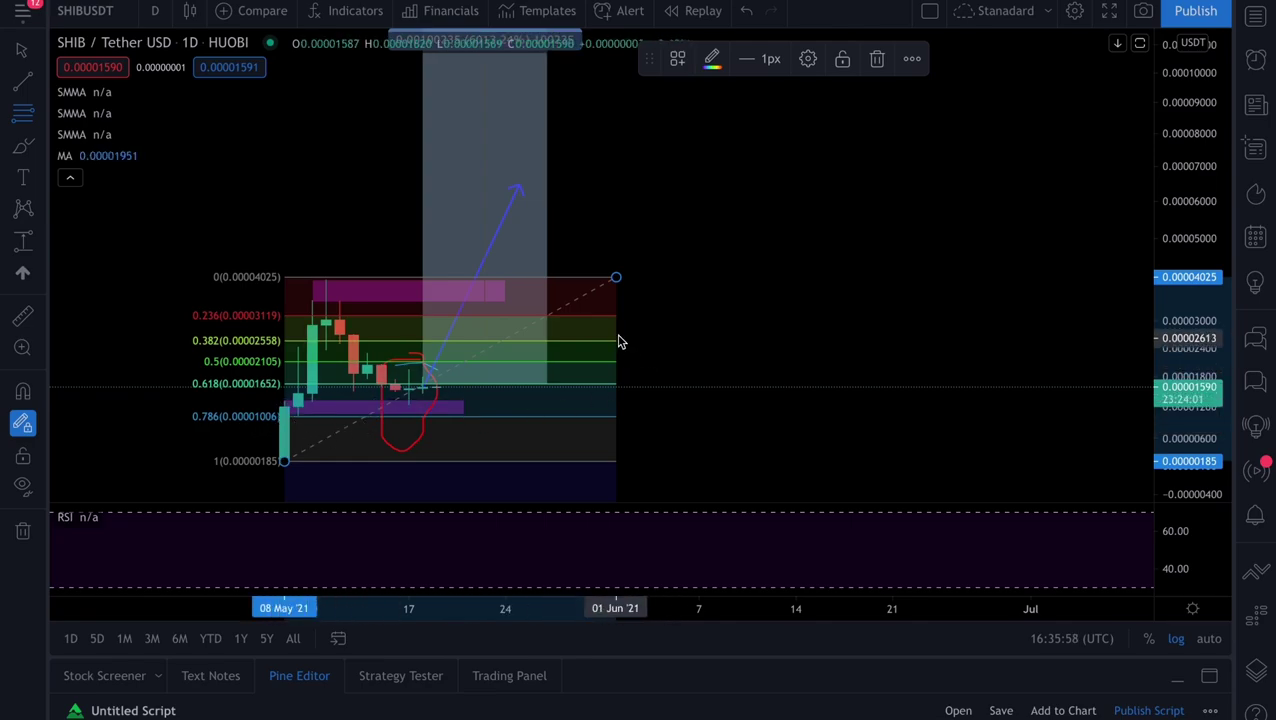
Step: Add a second Fib Retracement from 0.00003982 at 1 June to 0.00009857 at 19 June, and delete both retracements
left_click_drag(615, 278, 865, 76)
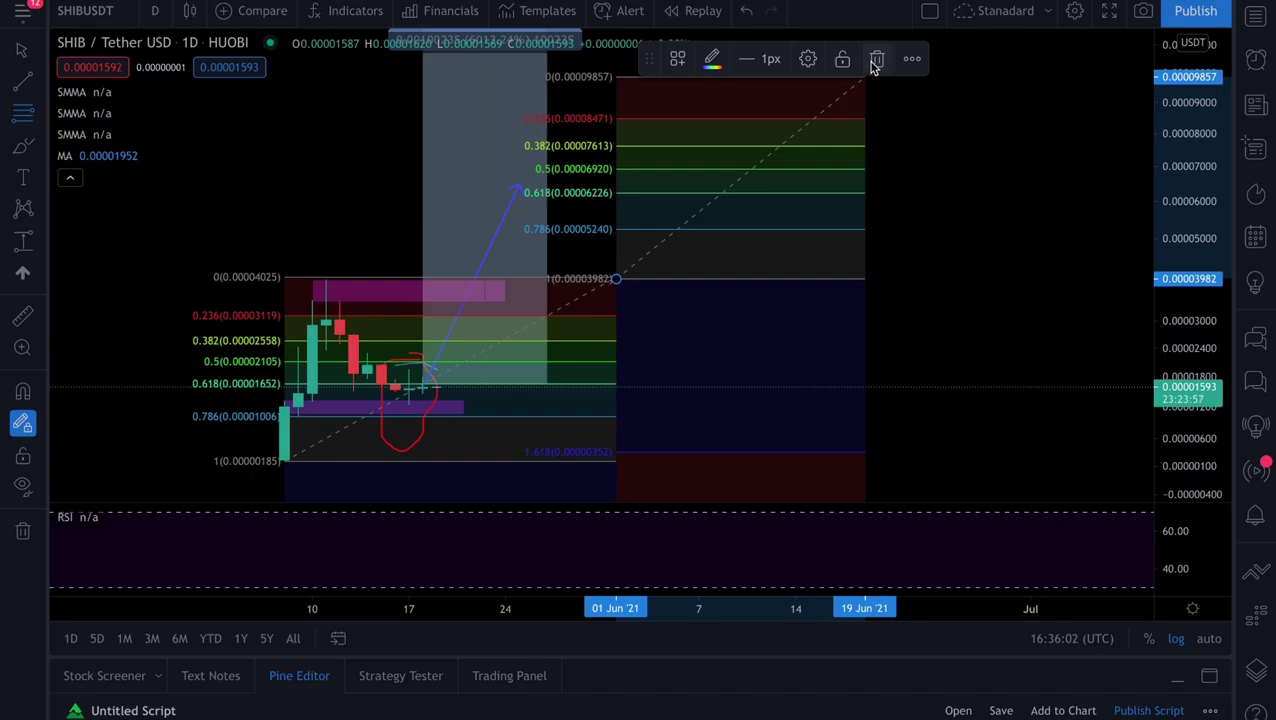
left_click(875, 62)
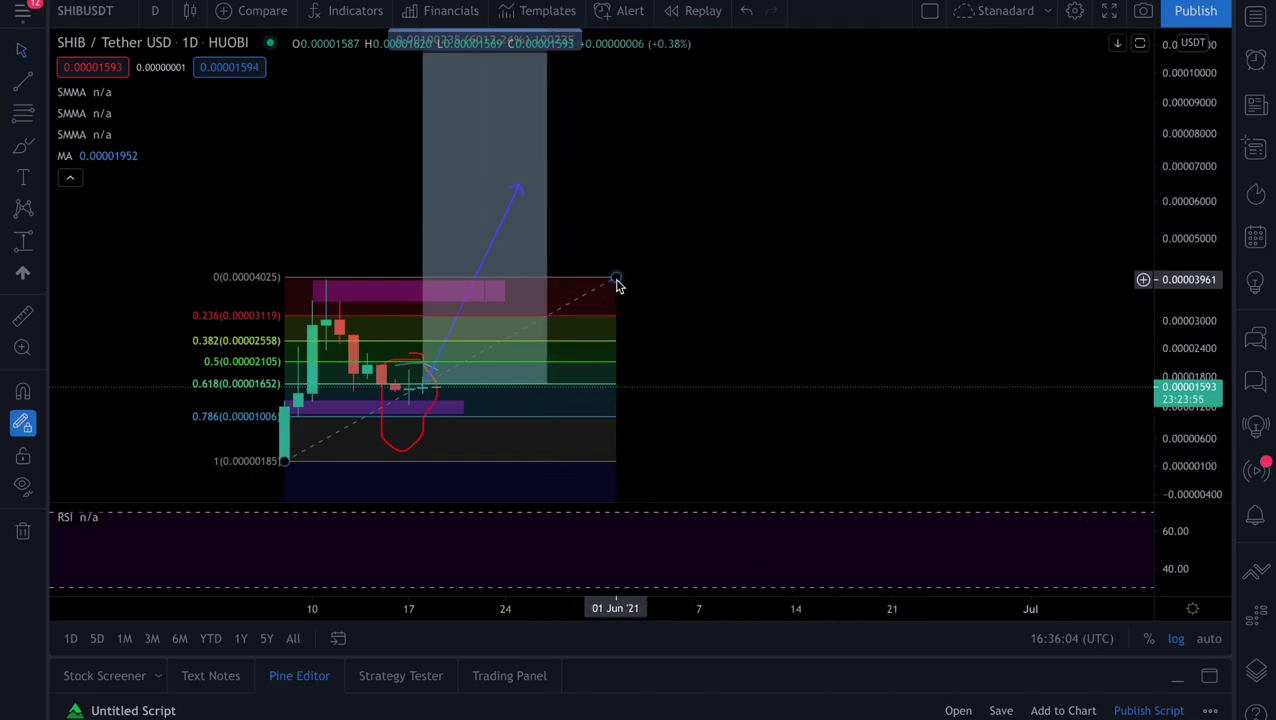
left_click(616, 283)
left_click(876, 60)
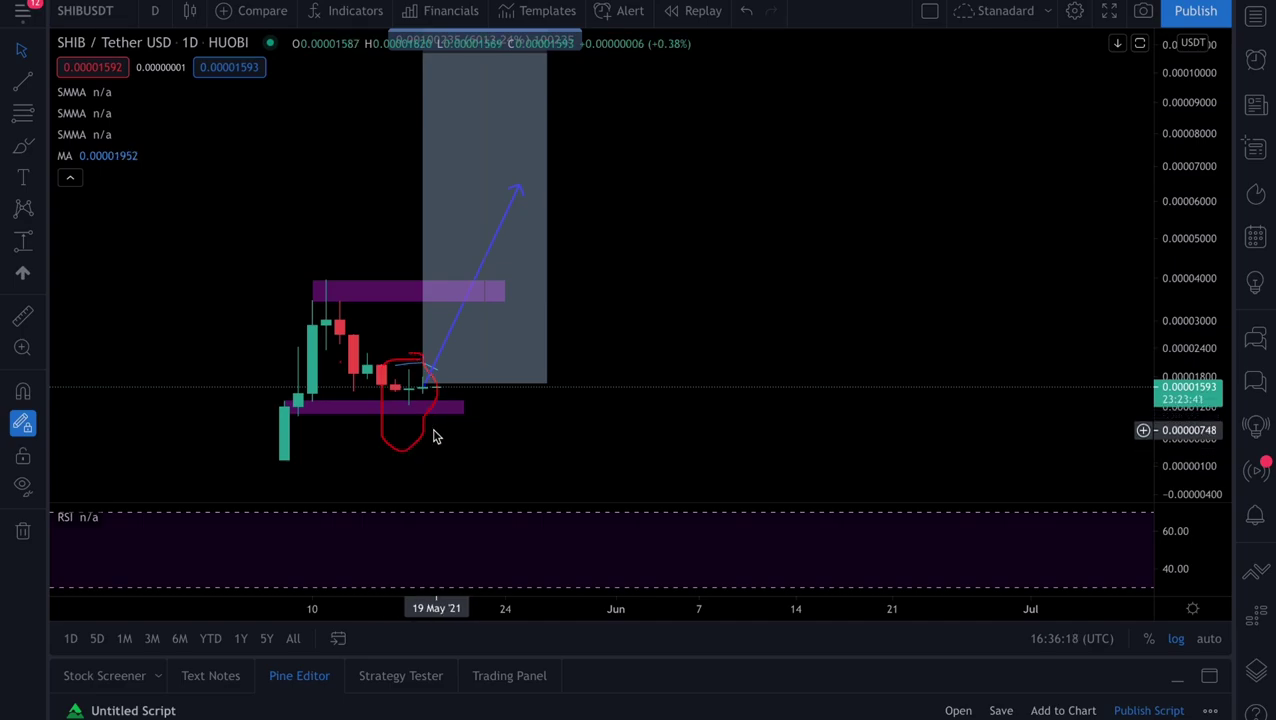
Step: Change the chart interval to 4 hours and zoom out to fit the full SHIB price history
left_click(157, 12)
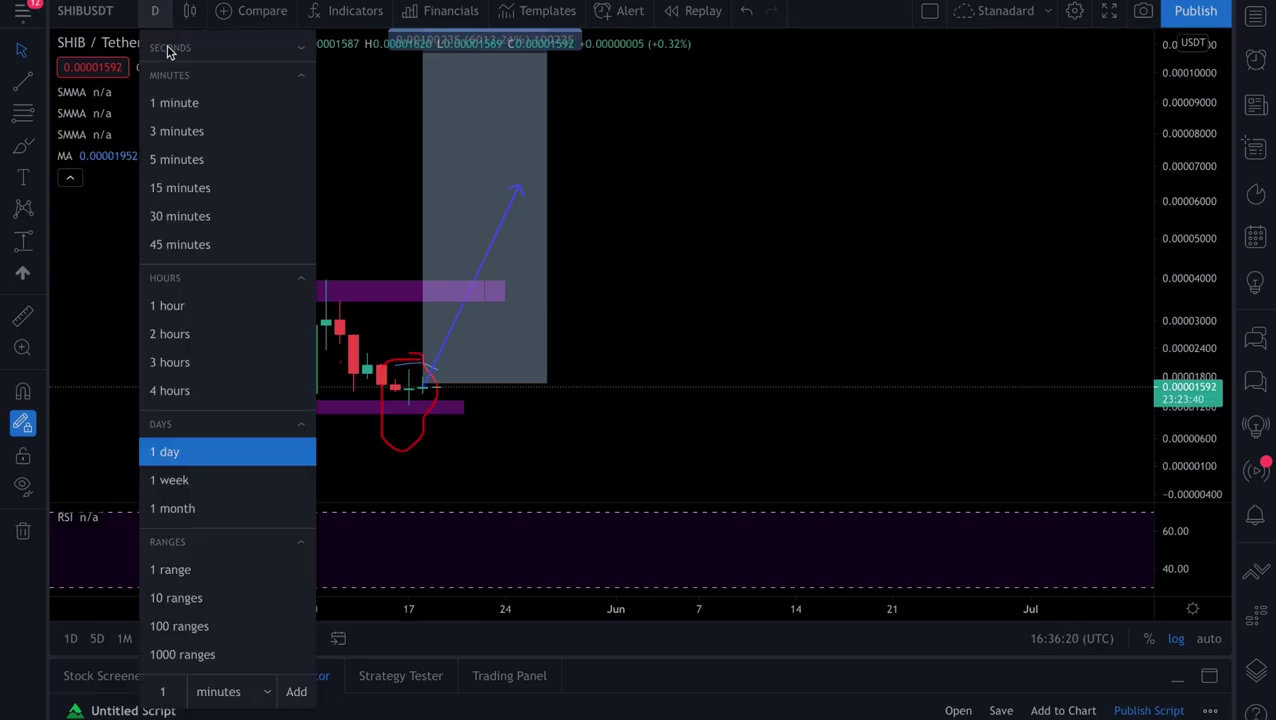
left_click(199, 392)
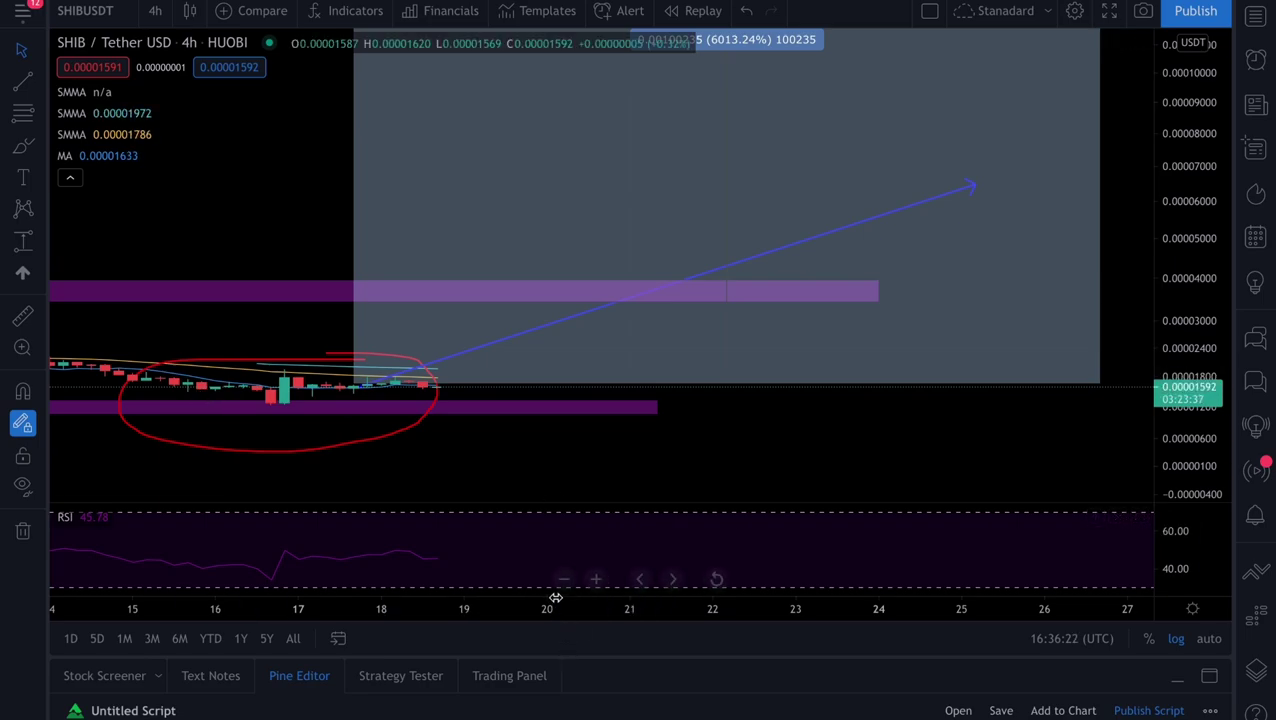
left_click(563, 580)
left_click(563, 580)
left_click(563, 580)
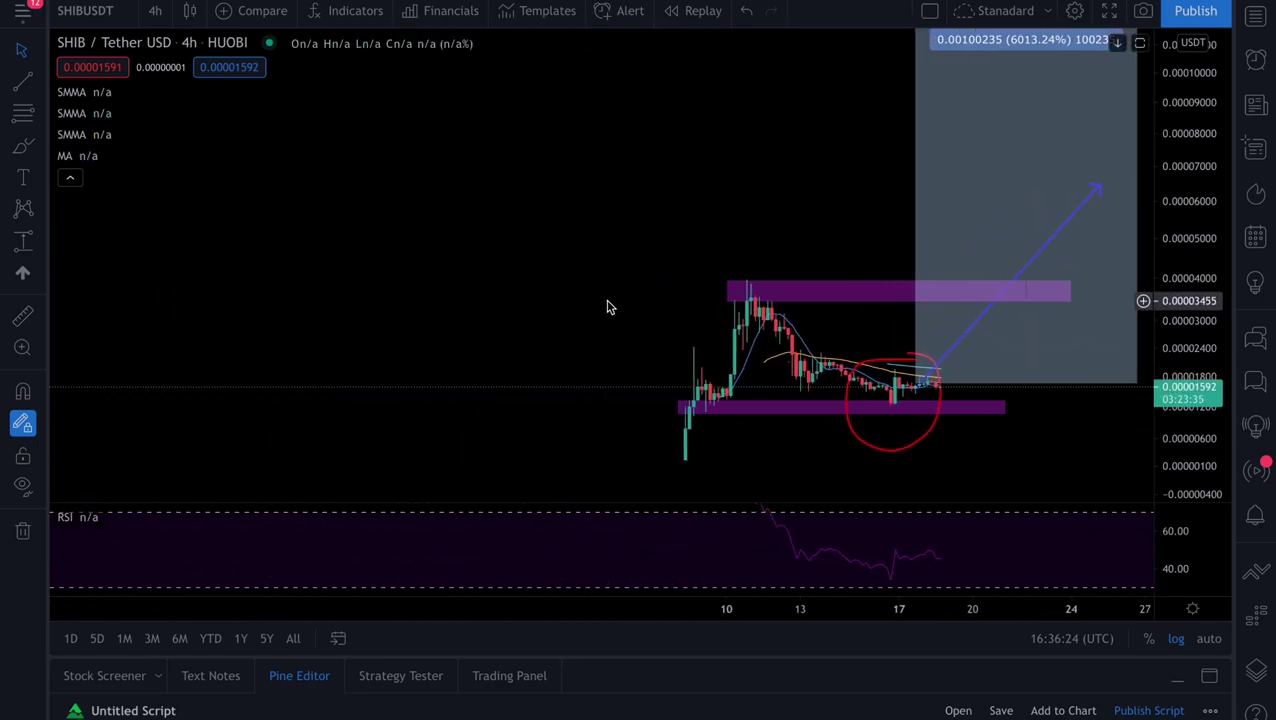
Step: Examine the 4-hour price action between the lower and upper purple zones, including the candles inside the red circle
left_click_drag(607, 305, 507, 302)
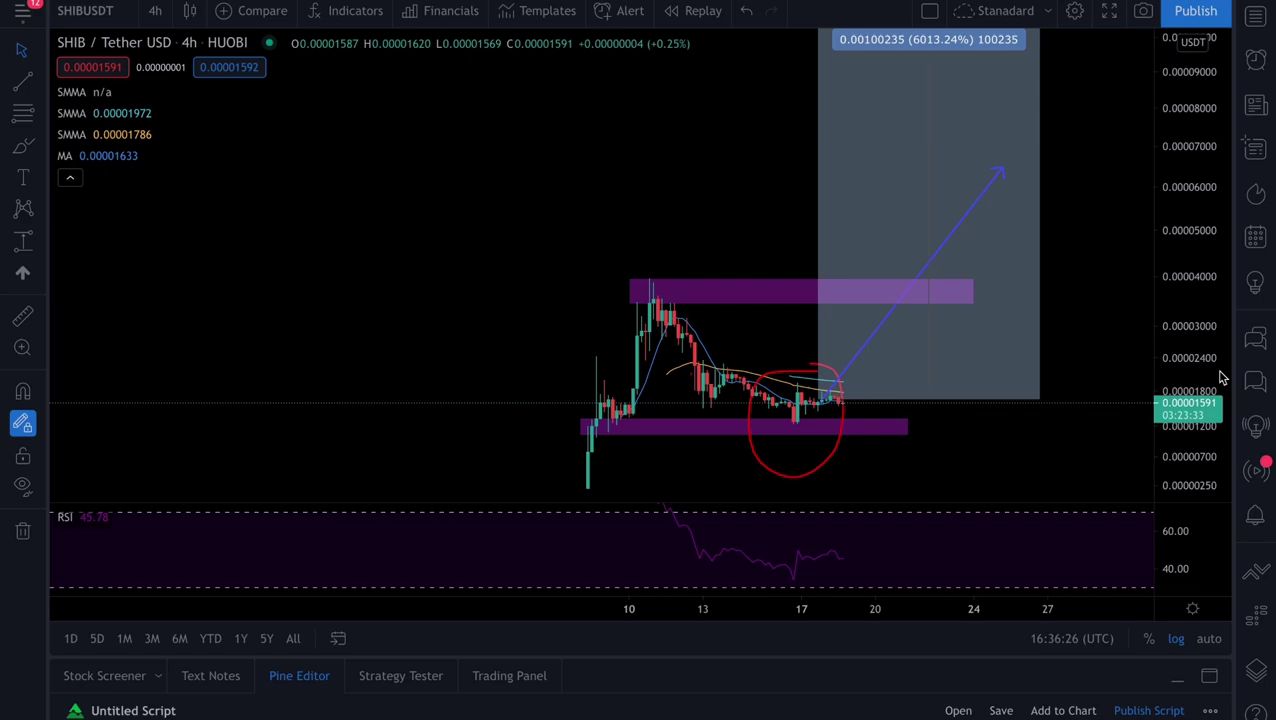
left_click_drag(530, 353, 369, 318)
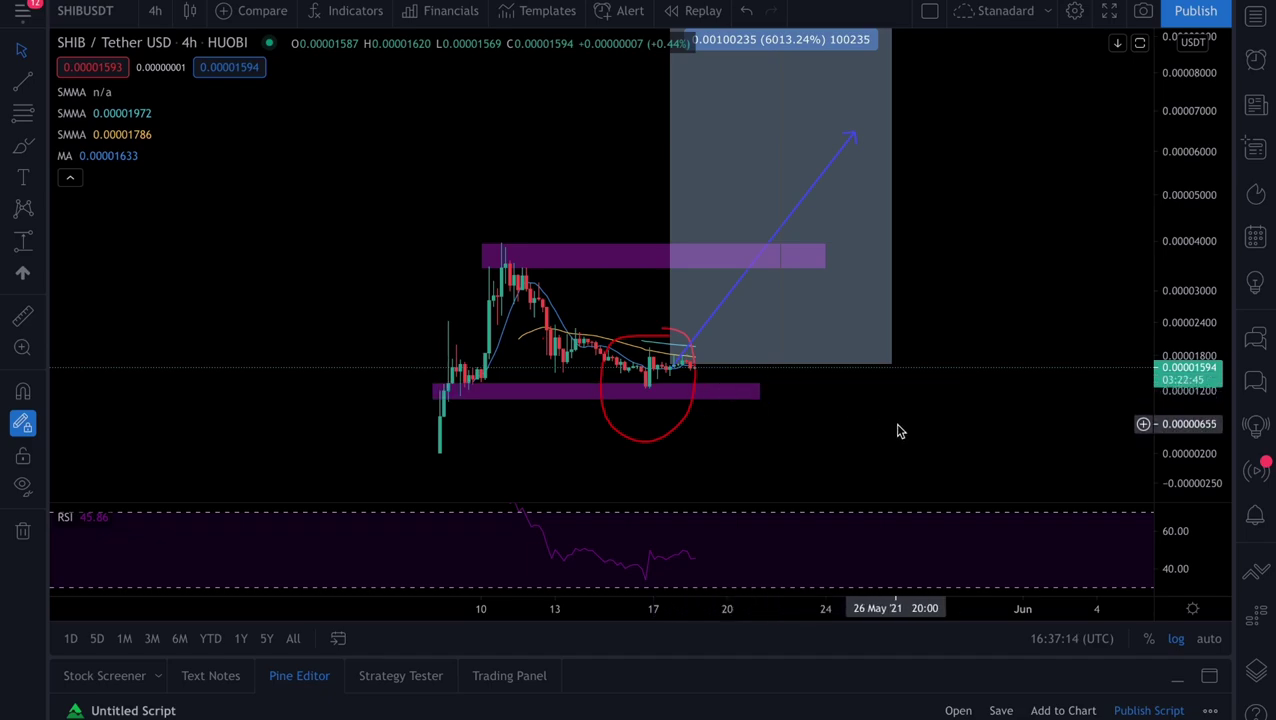
left_click_drag(889, 430, 876, 435)
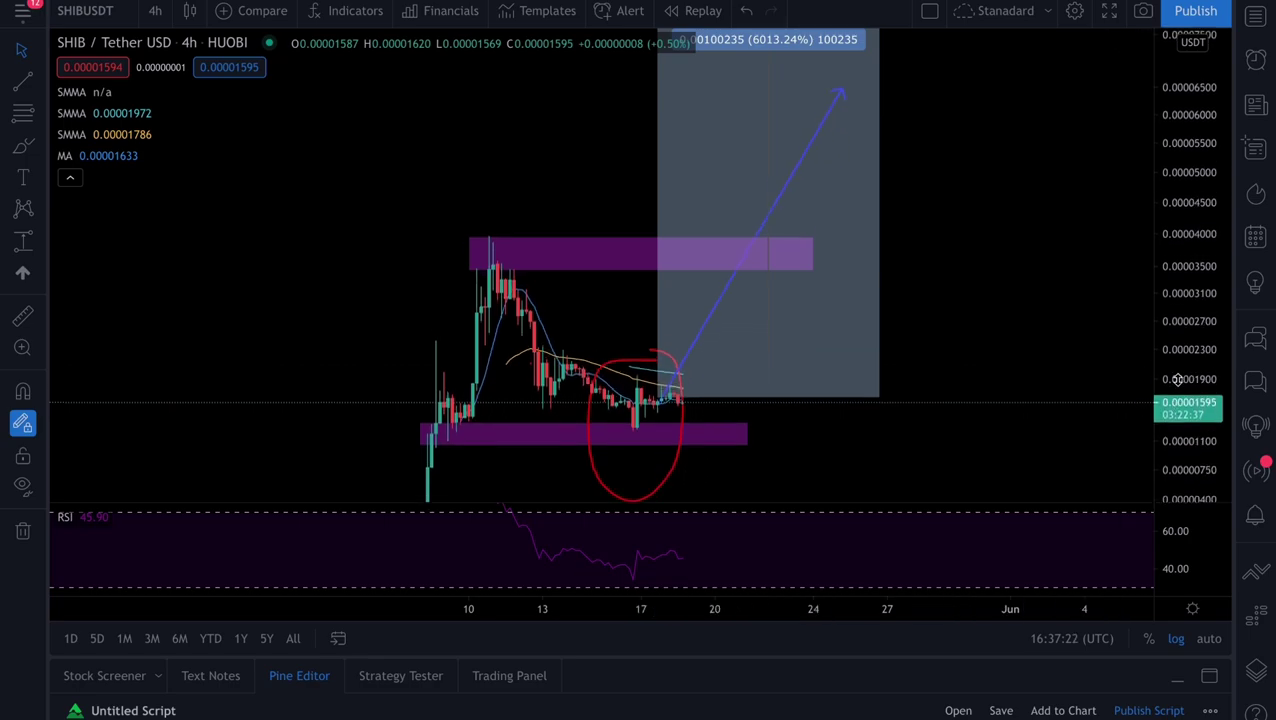
left_click_drag(1111, 353, 990, 323)
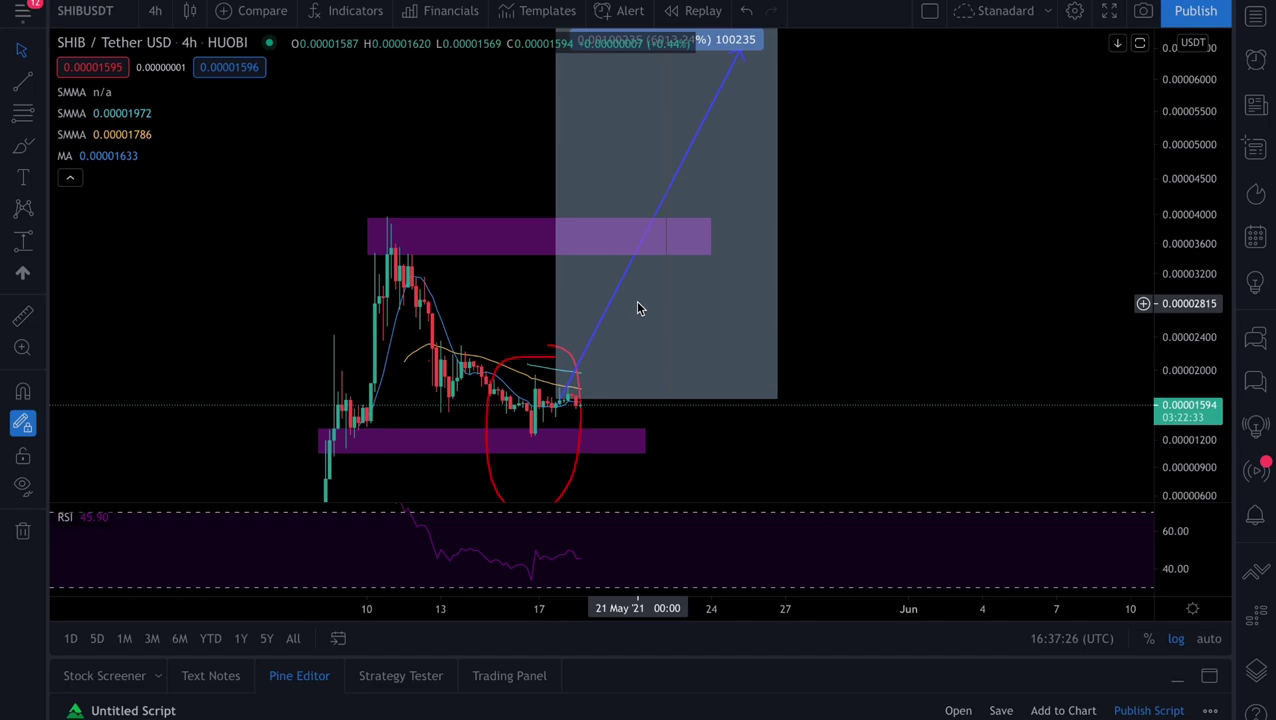
left_click_drag(273, 336, 271, 293)
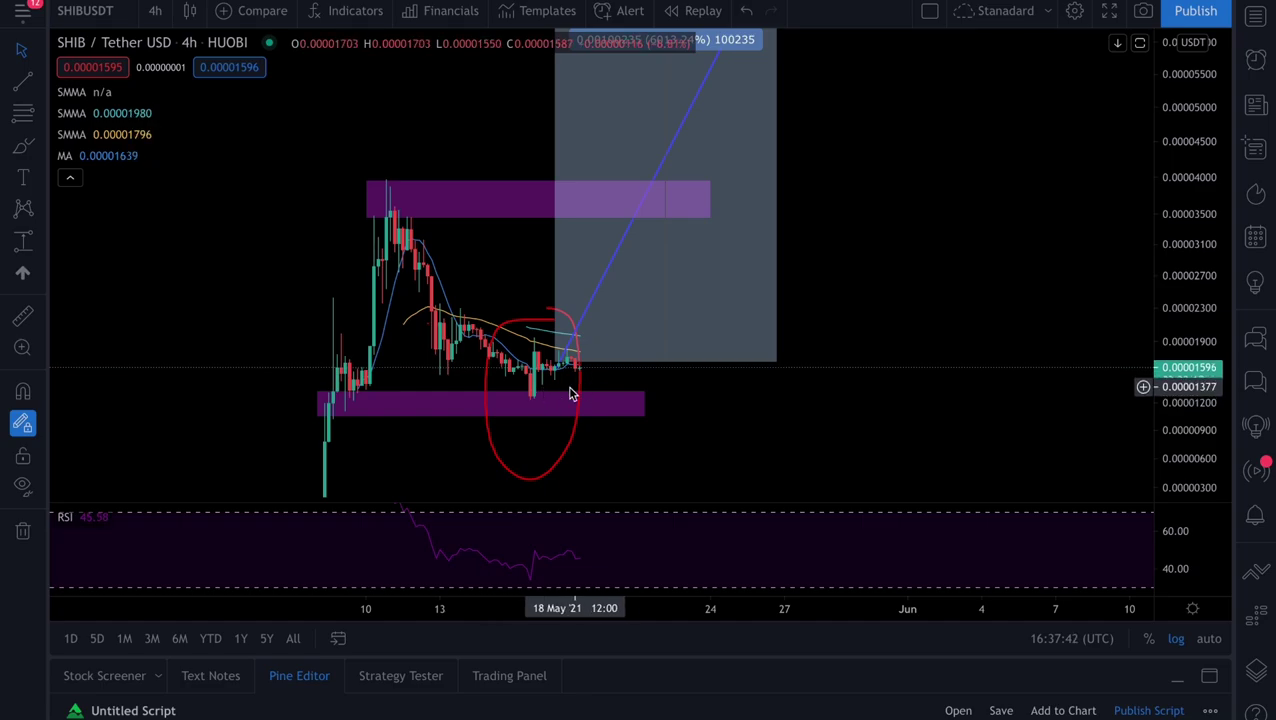
left_click(533, 403)
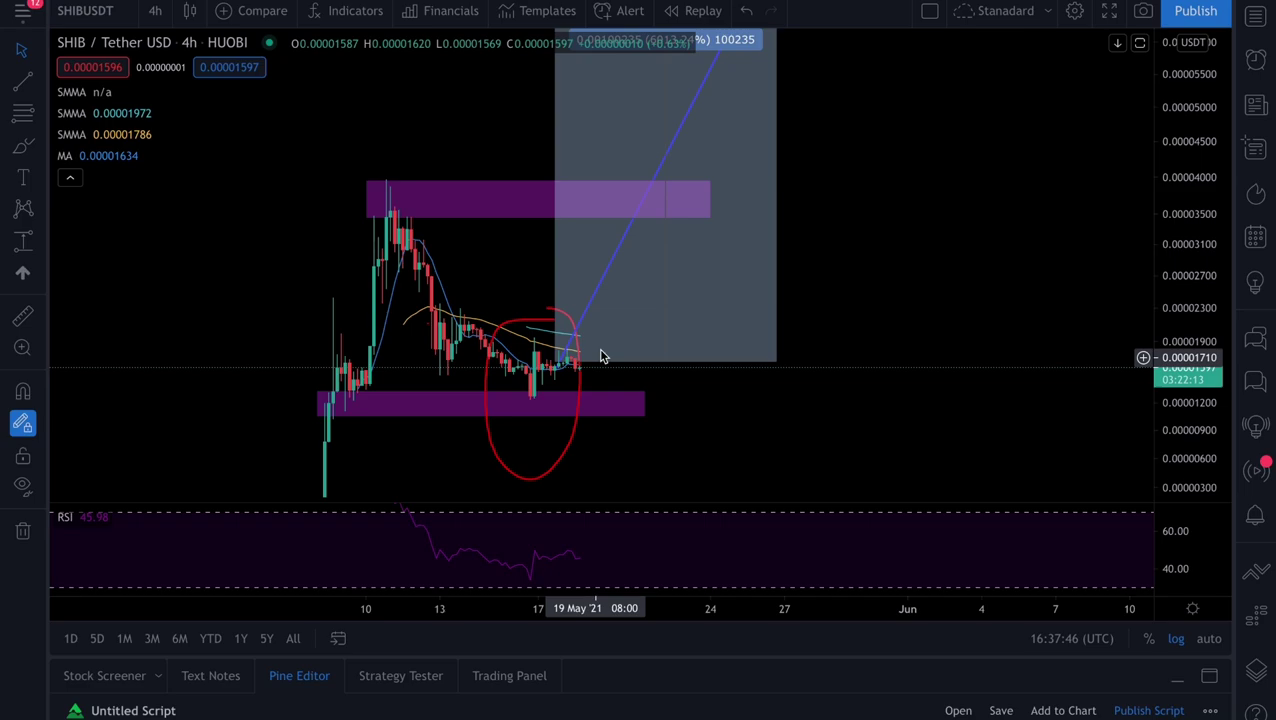
left_click(934, 296)
left_click_drag(1205, 290, 1200, 322)
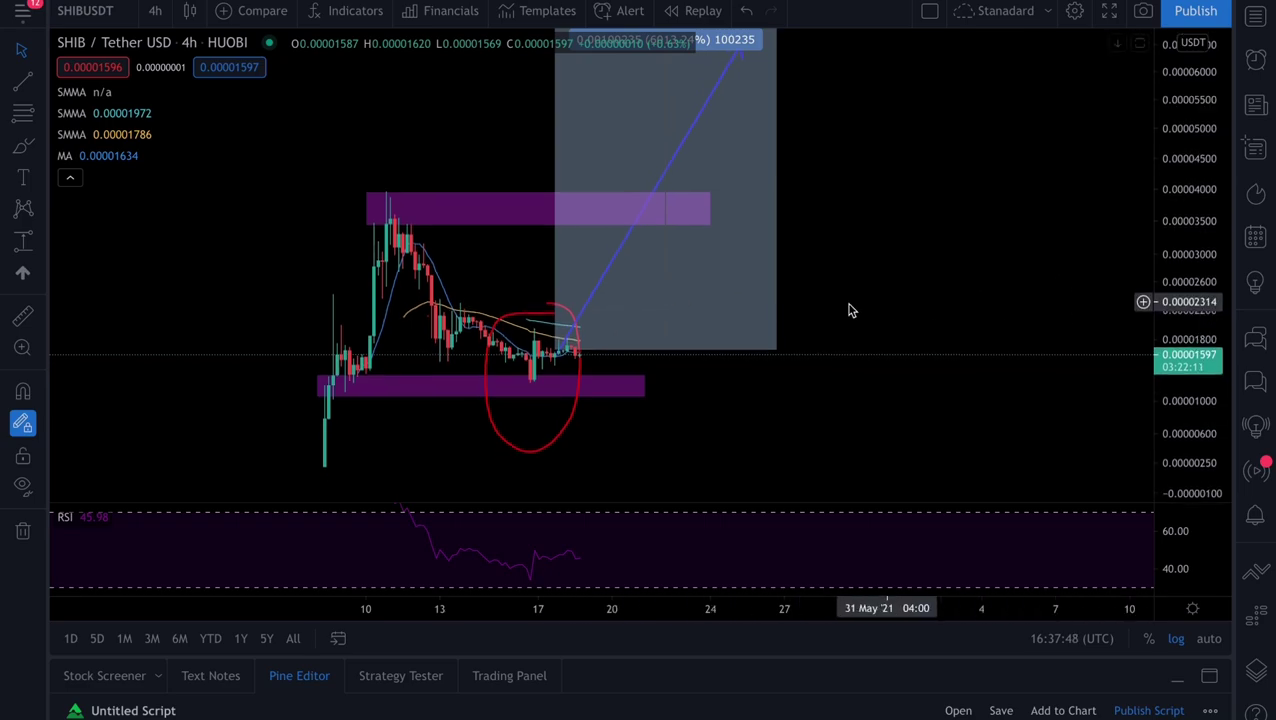
Step: Measure the price range from about 0.00001626 on 18 May up to about 0.00003983 at the top of the upper purple zone
left_click(23, 242)
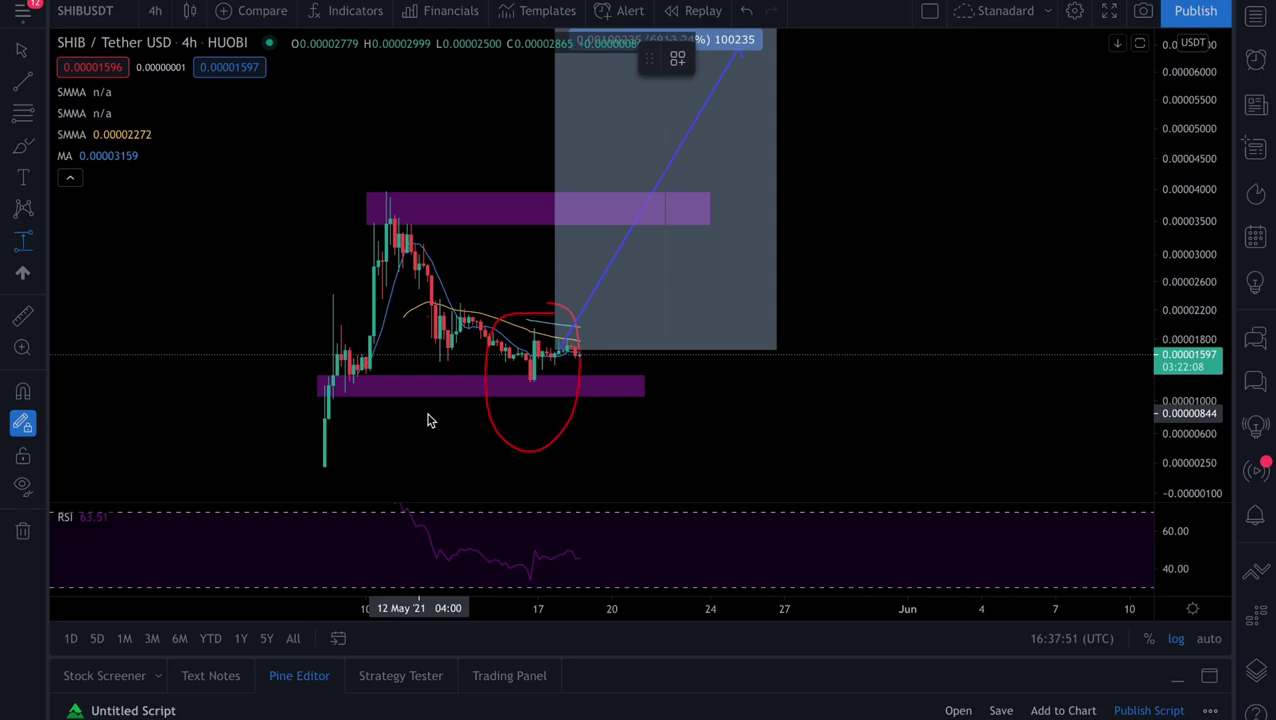
left_click(585, 358)
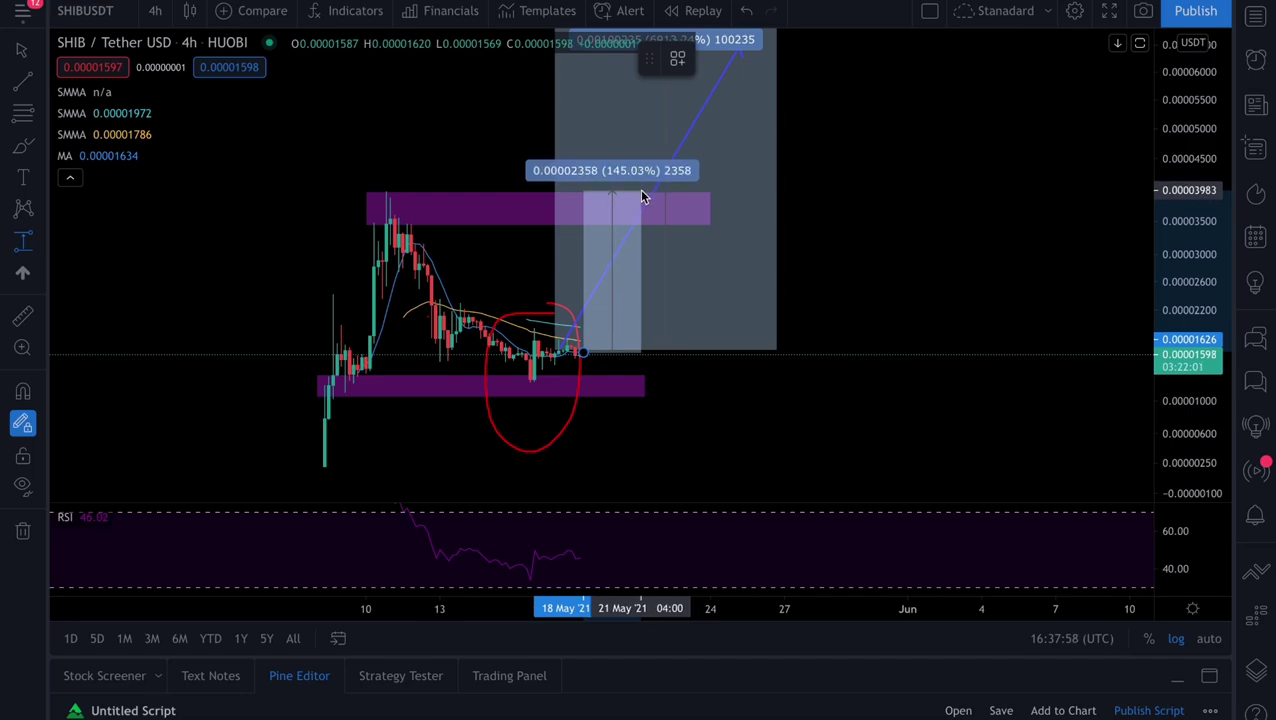
key("Escape")
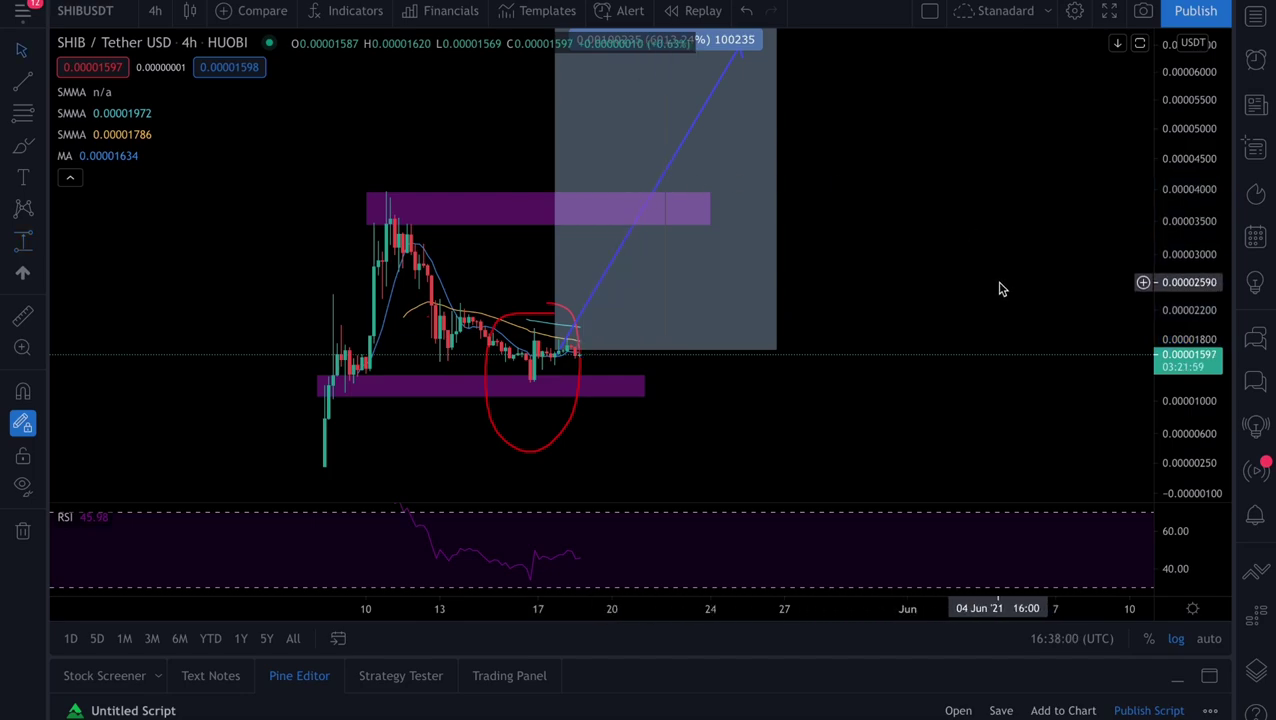
Step: Examine the full height of the grey price-range projection relative to the blue arrow, the purple zones and the current price
left_click_drag(1000, 287, 996, 293)
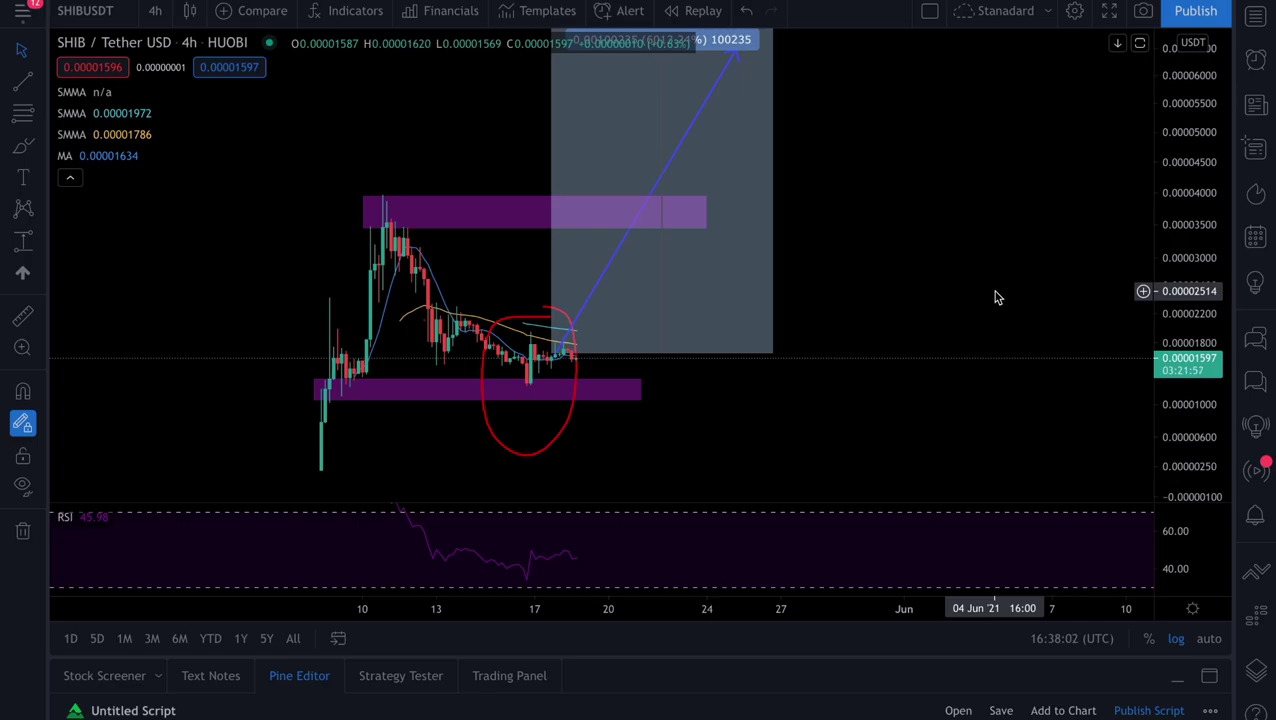
left_click_drag(1190, 256, 1190, 457)
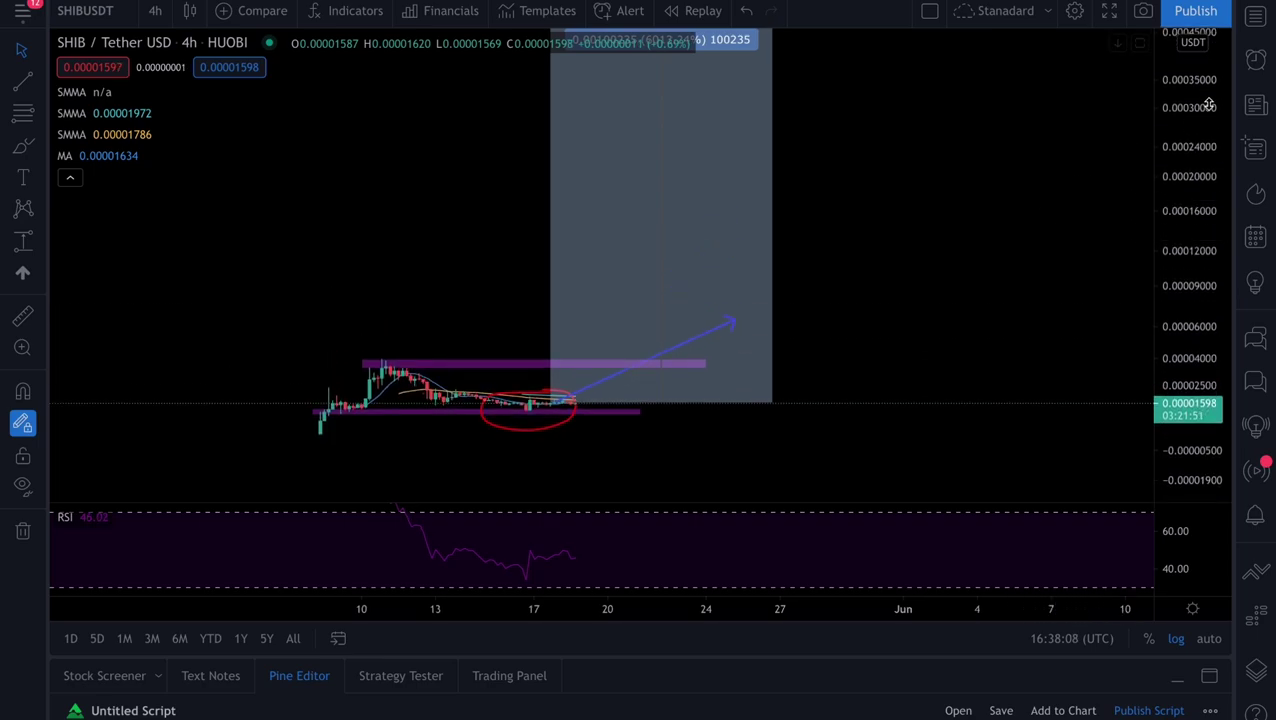
left_click_drag(1207, 250, 1208, 116)
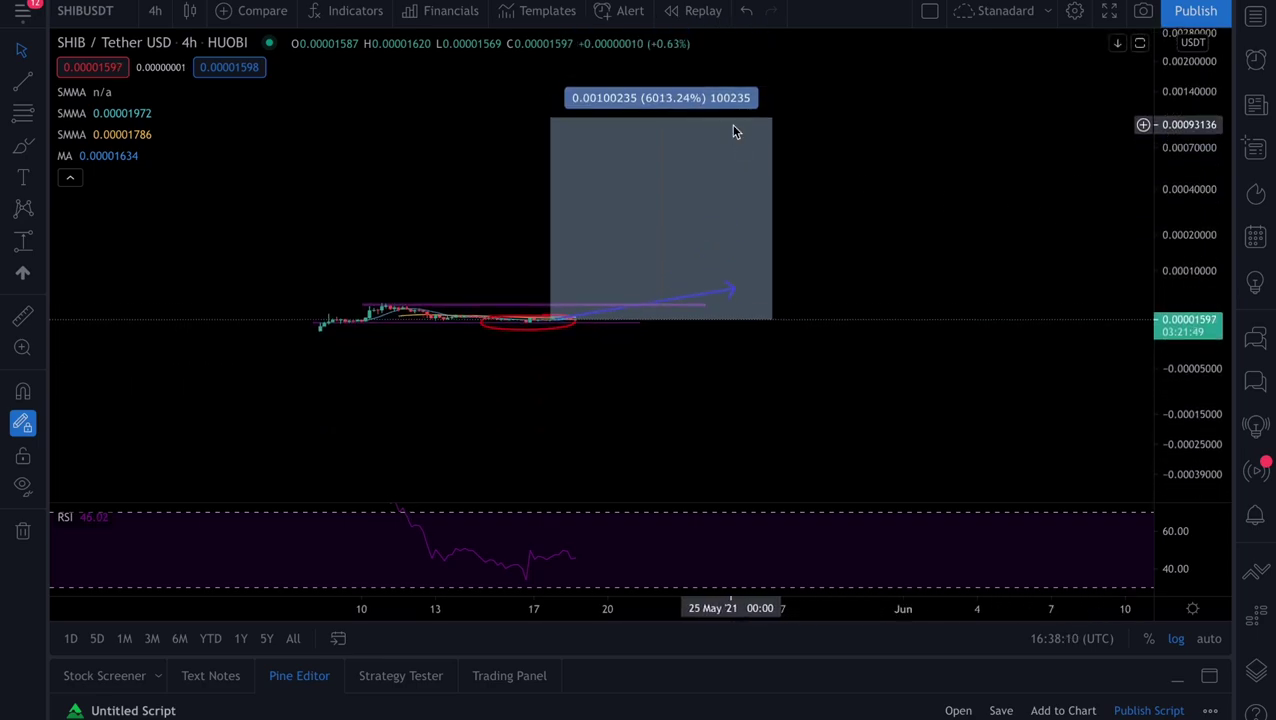
left_click_drag(1208, 450, 1205, 300)
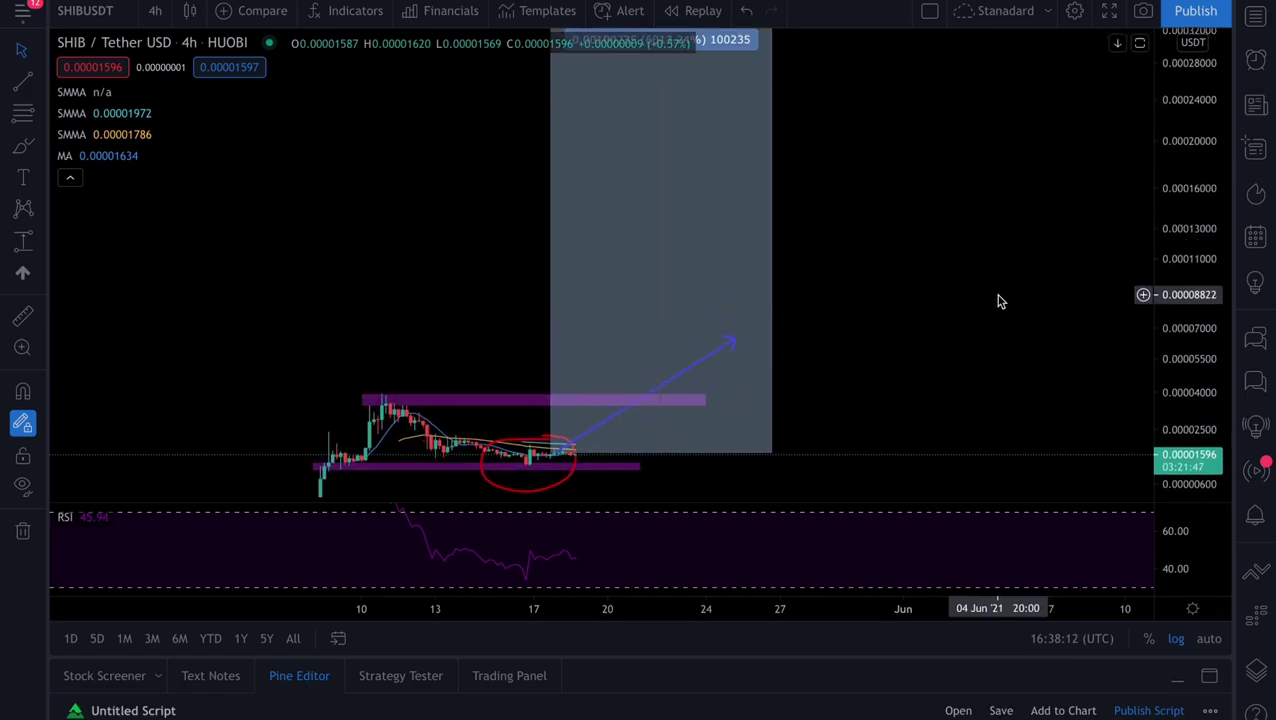
left_click_drag(997, 299, 966, 232)
left_click_drag(1170, 362, 1091, 174)
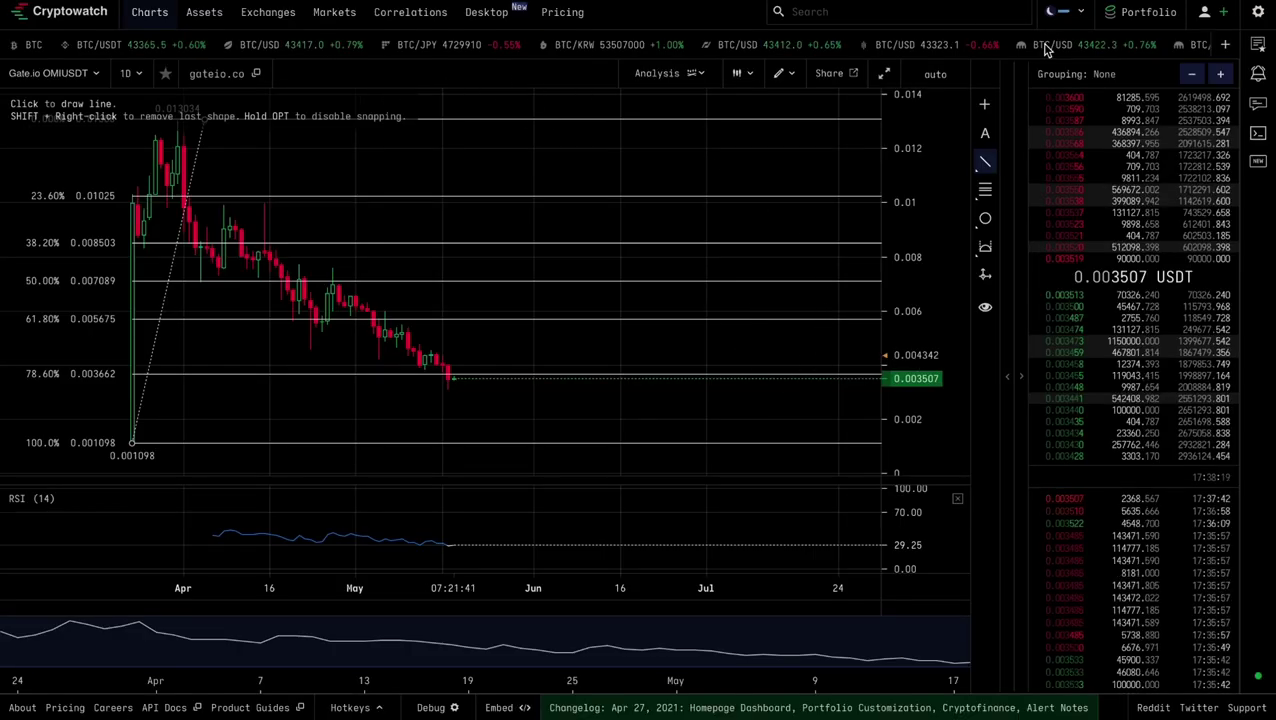
Step: Search for "shiba" and open the SHIBA INU asset page
left_click(183, 102)
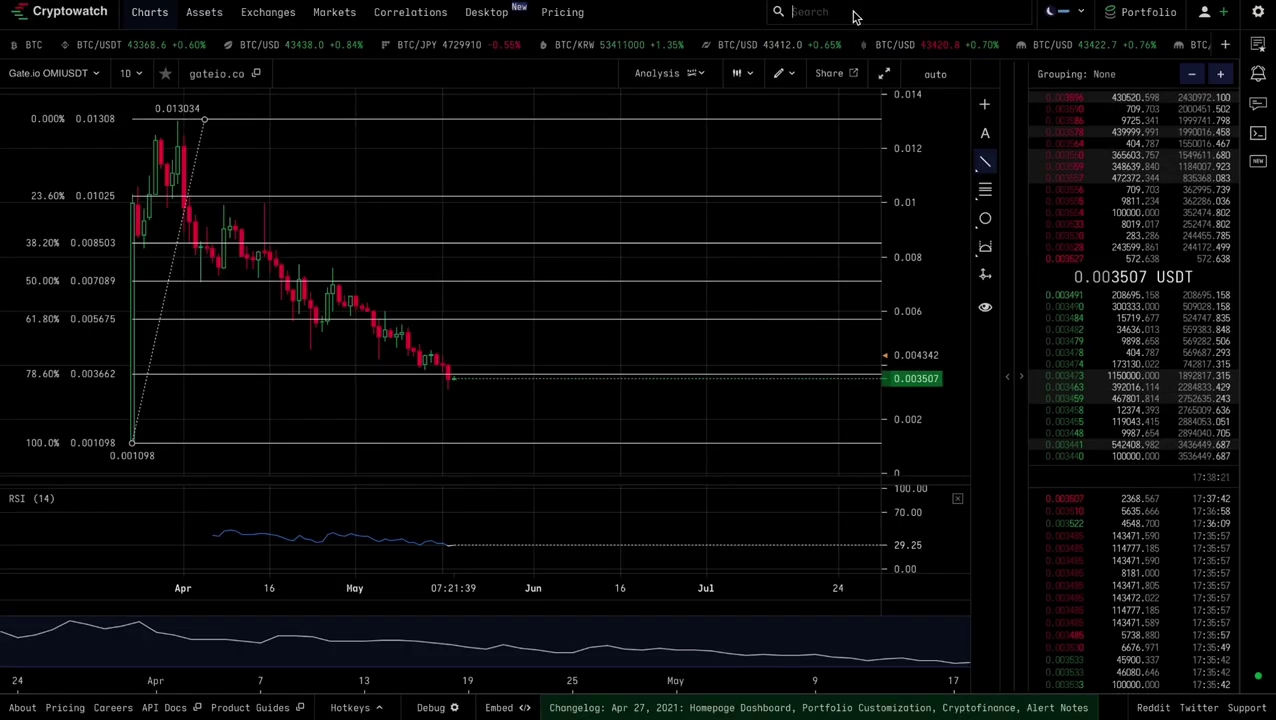
left_click(855, 16)
type("shiba")
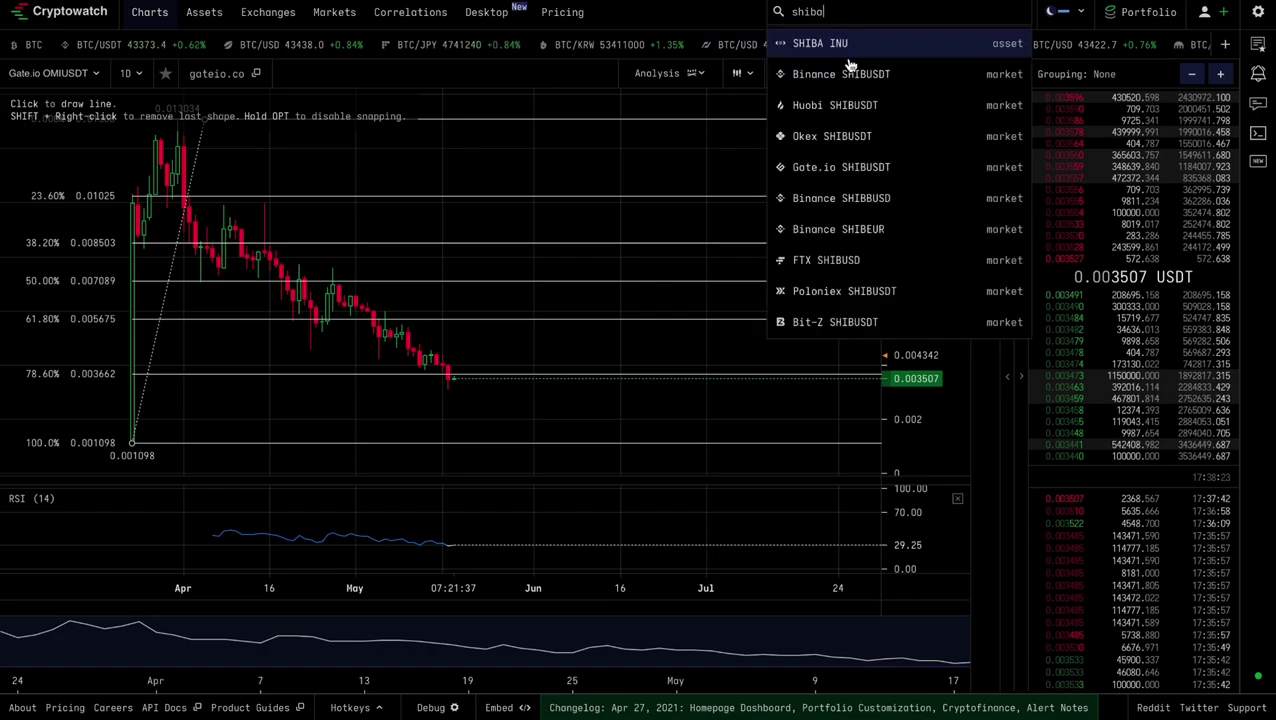
left_click(870, 45)
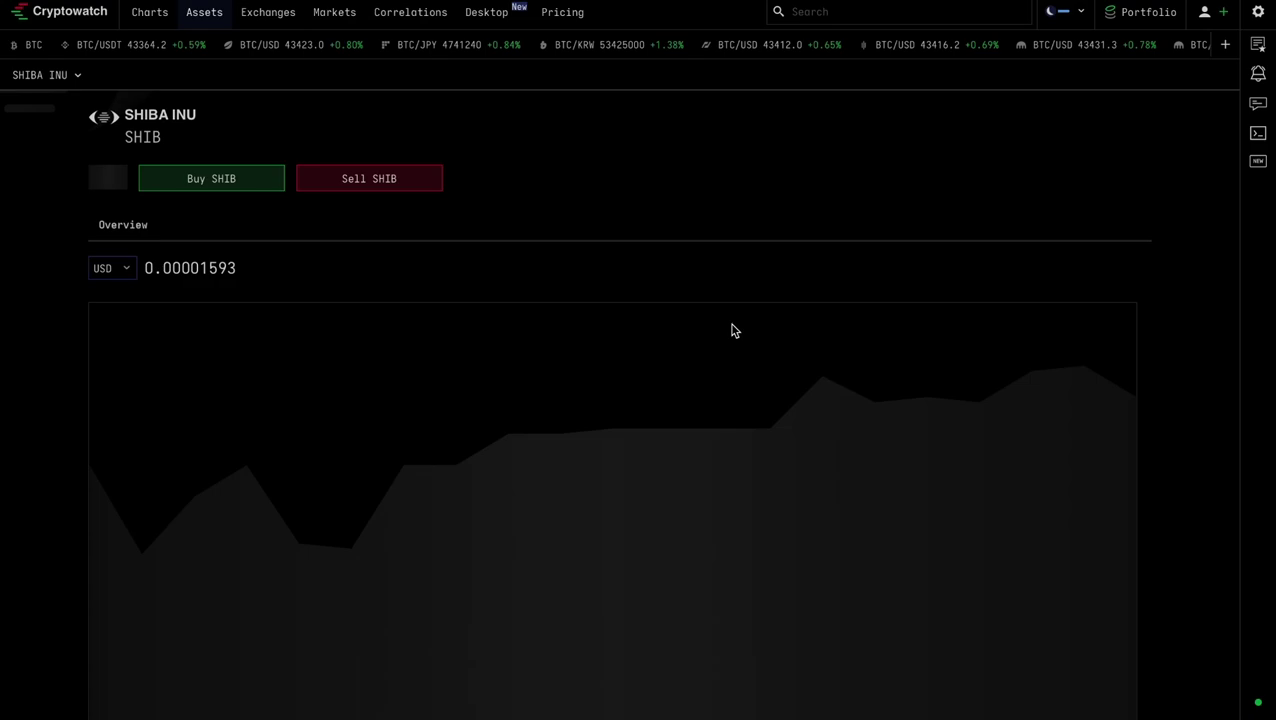
Step: Open the Binance SHIBUSDT chart from the asset's exchange list and collapse the trading pane to widen the chart
scroll(453, 327, "down", 2)
scroll(453, 331, "down", 2)
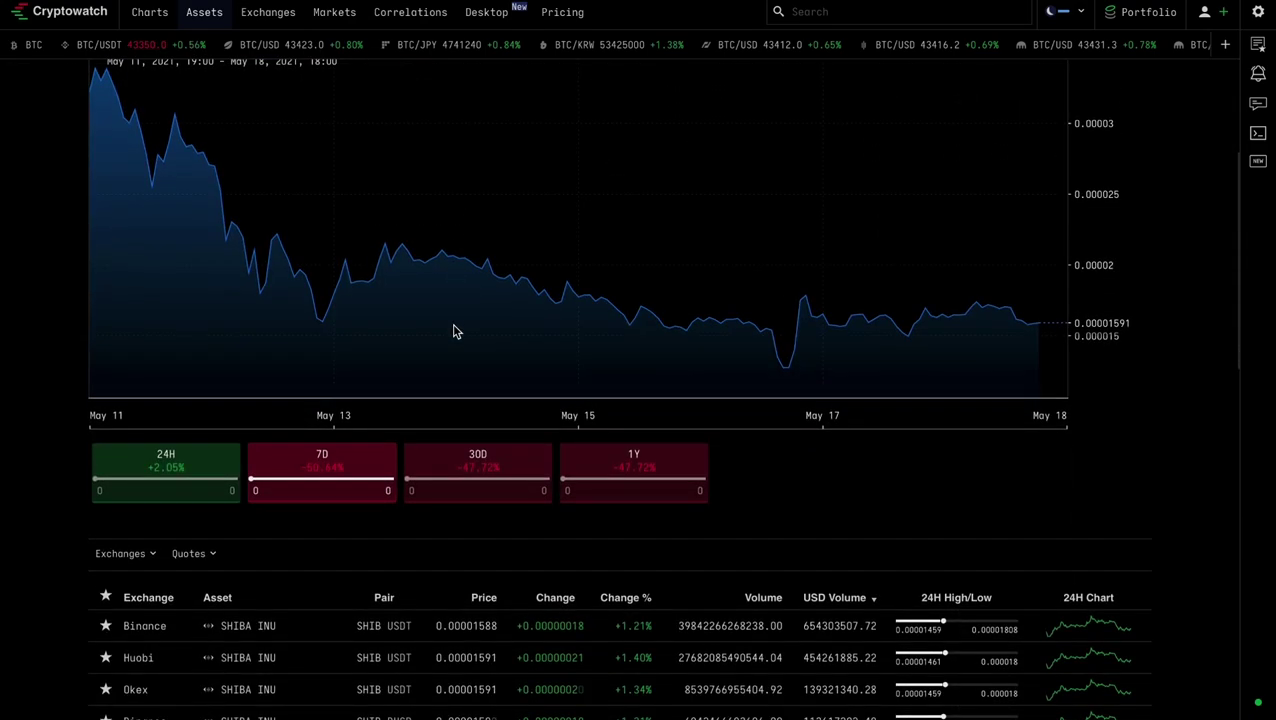
scroll(365, 463, "down", 1)
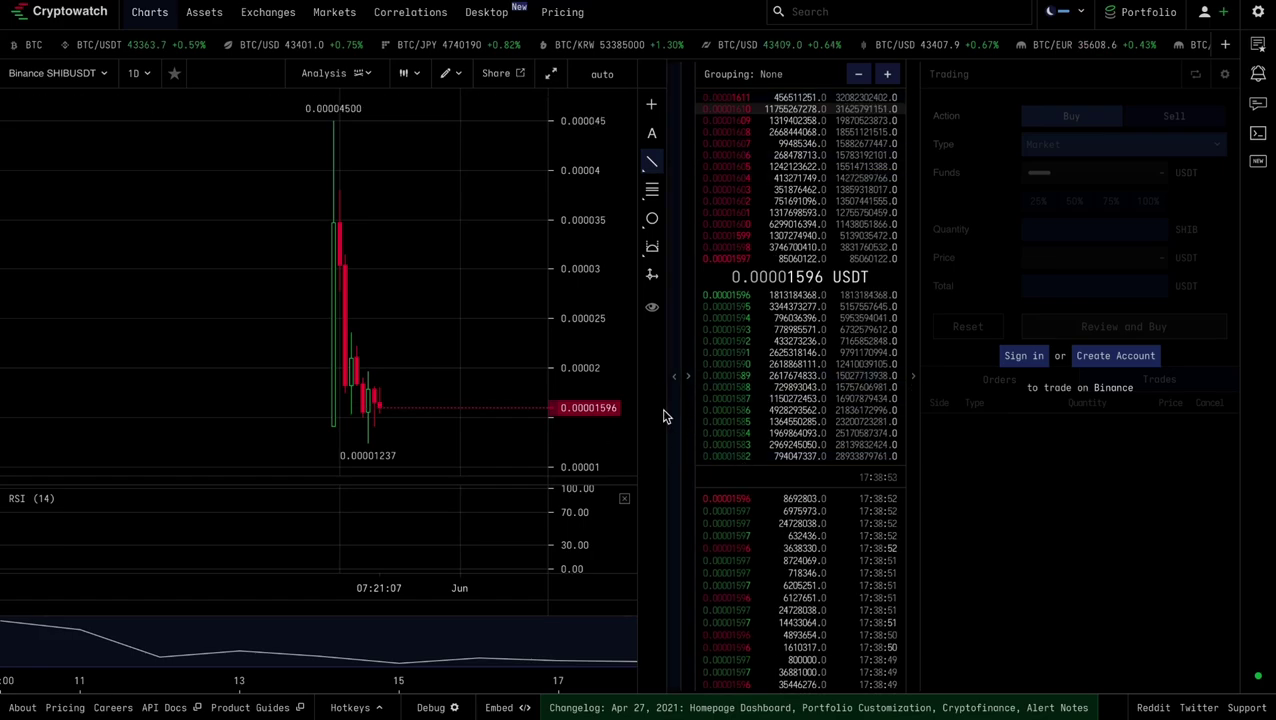
left_click(913, 376)
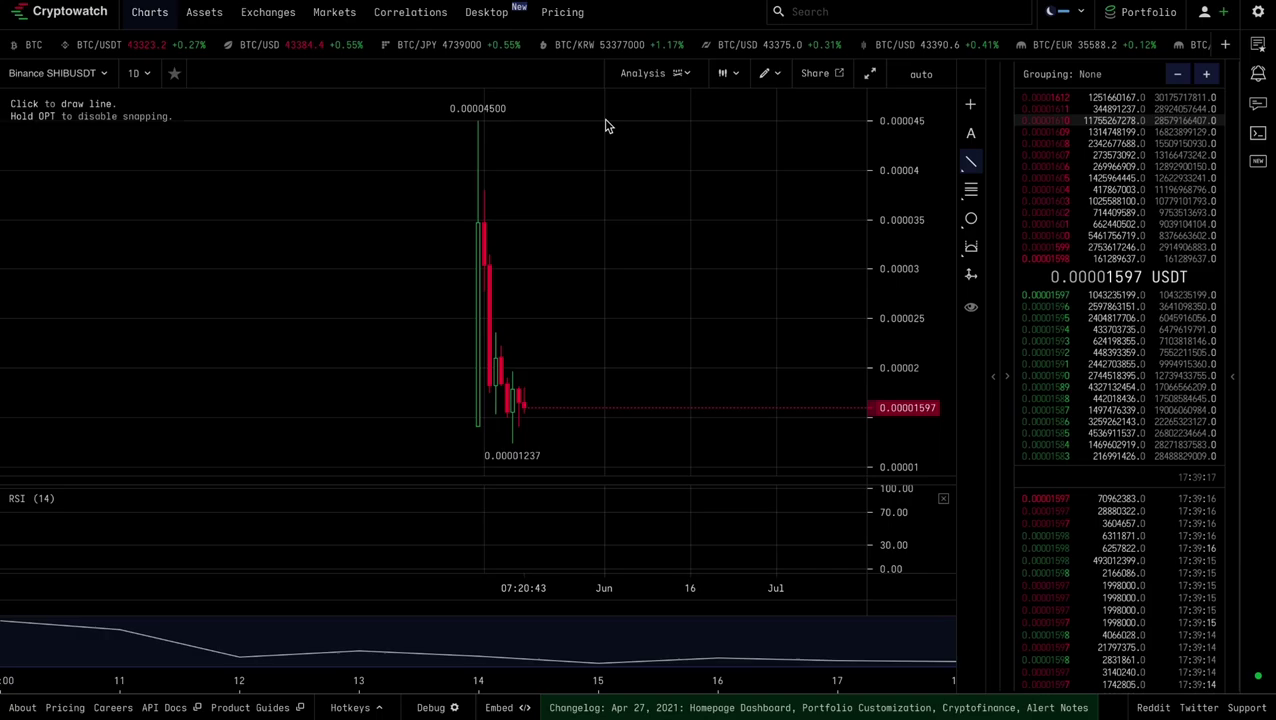
Step: Switch back to TradingView and examine the 4-hour SHIBUSDT chart around the purple zones and the blue arrow's target
key("ctrl+Tab")
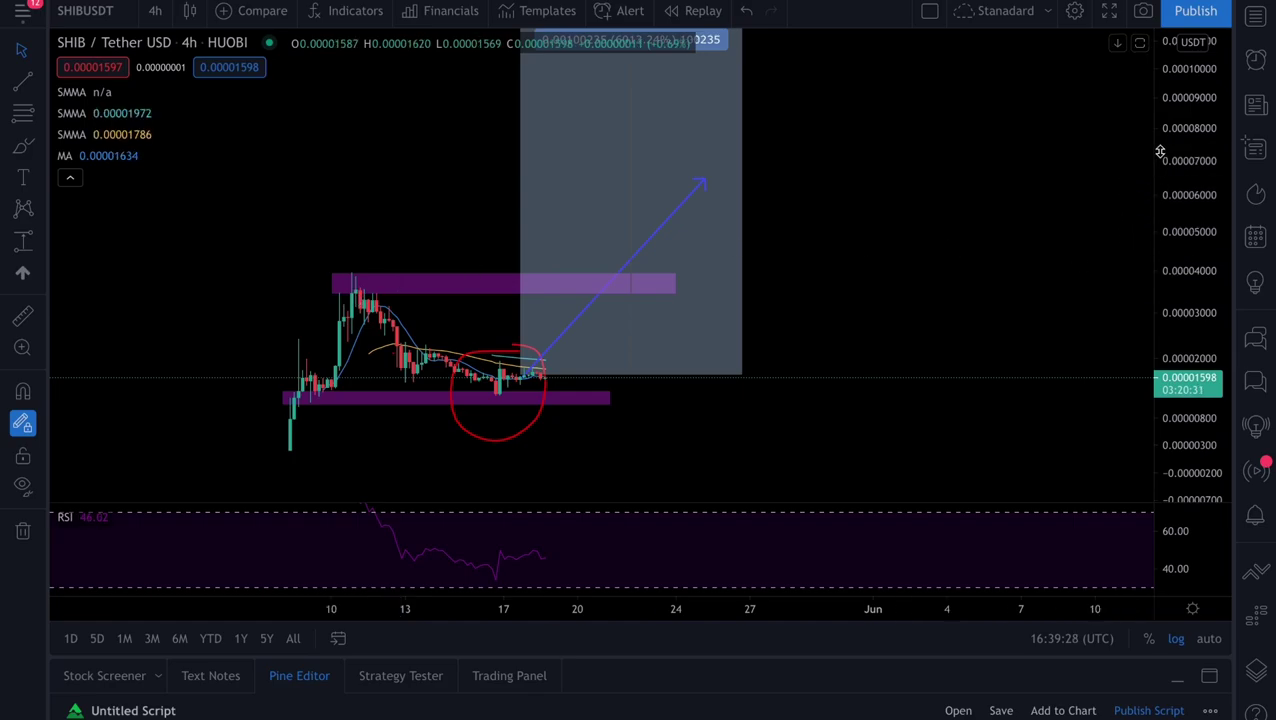
left_click_drag(1165, 290, 1165, 356)
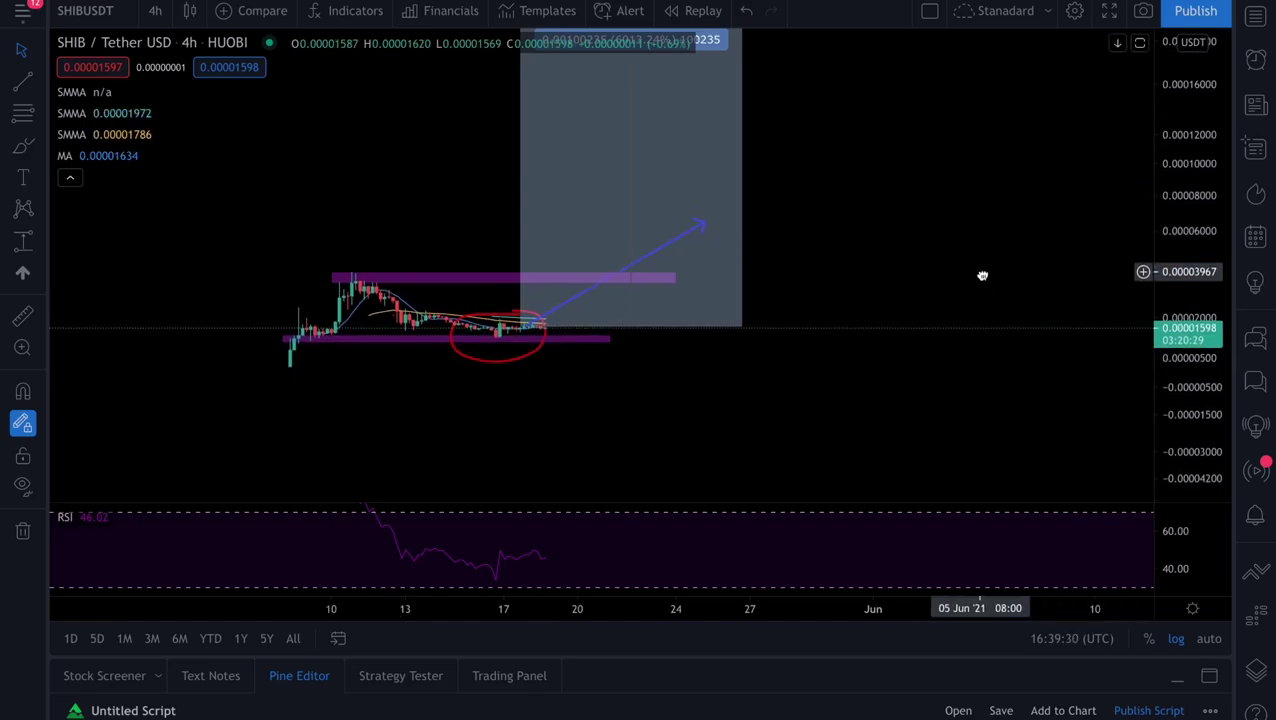
left_click_drag(980, 276, 975, 286)
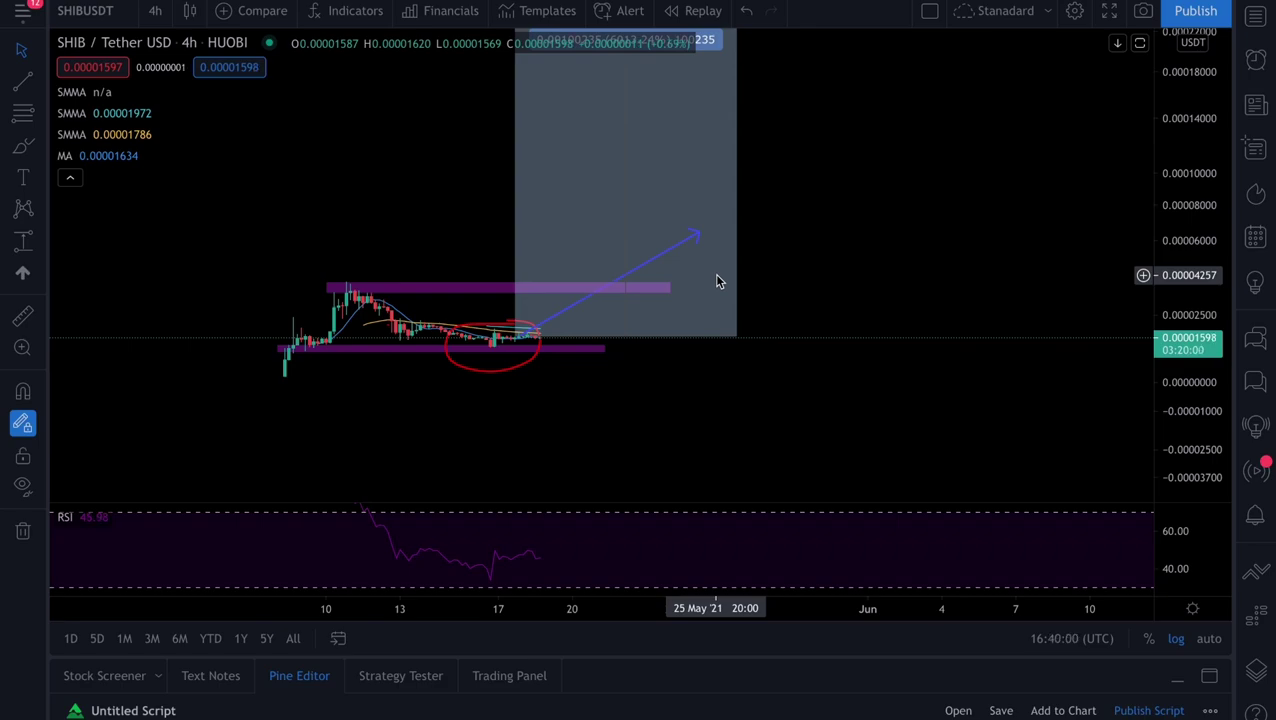
left_click_drag(1198, 398, 1203, 167)
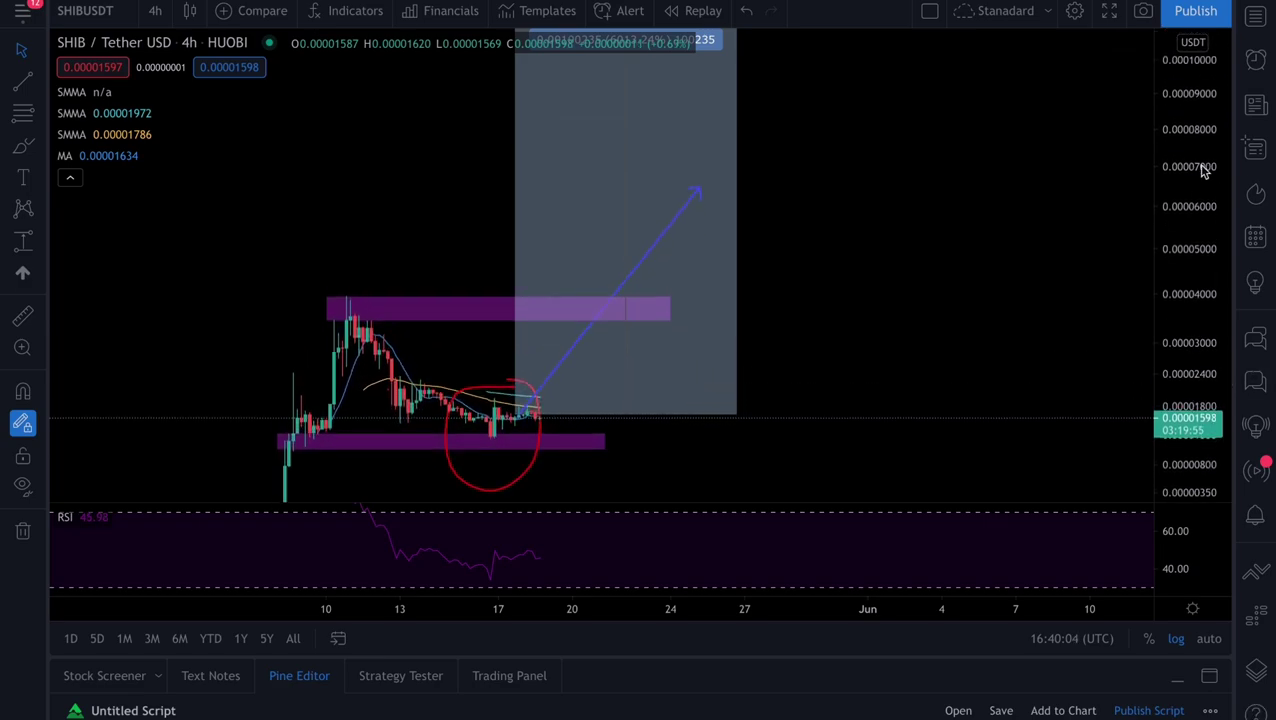